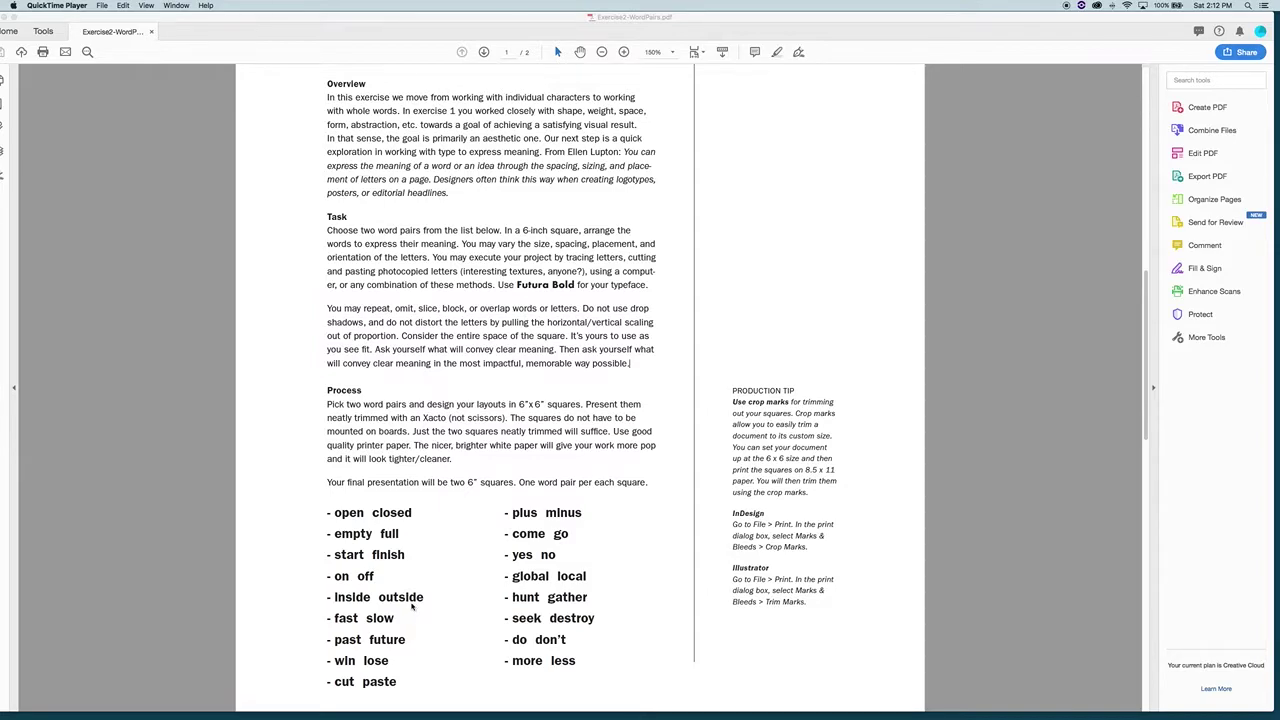
Create a new document from the Letter 8.5 × 11 in preset with two artboards
click(448, 708)
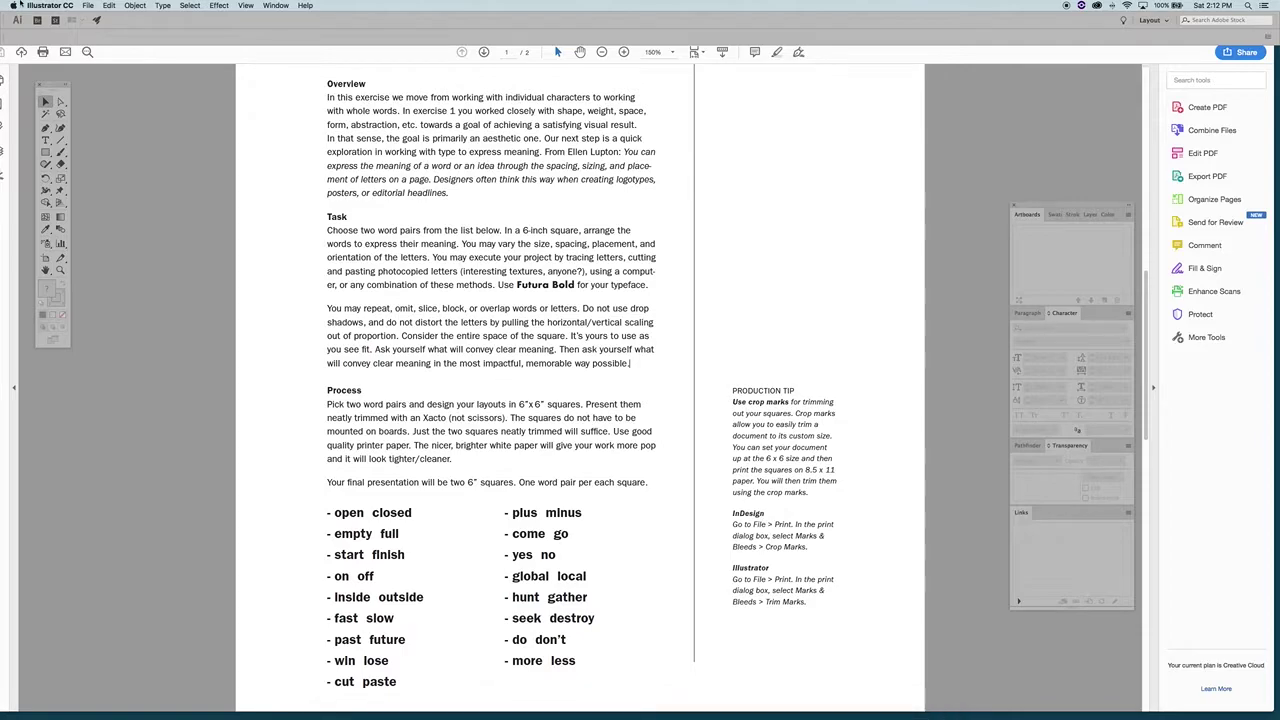
click(88, 6)
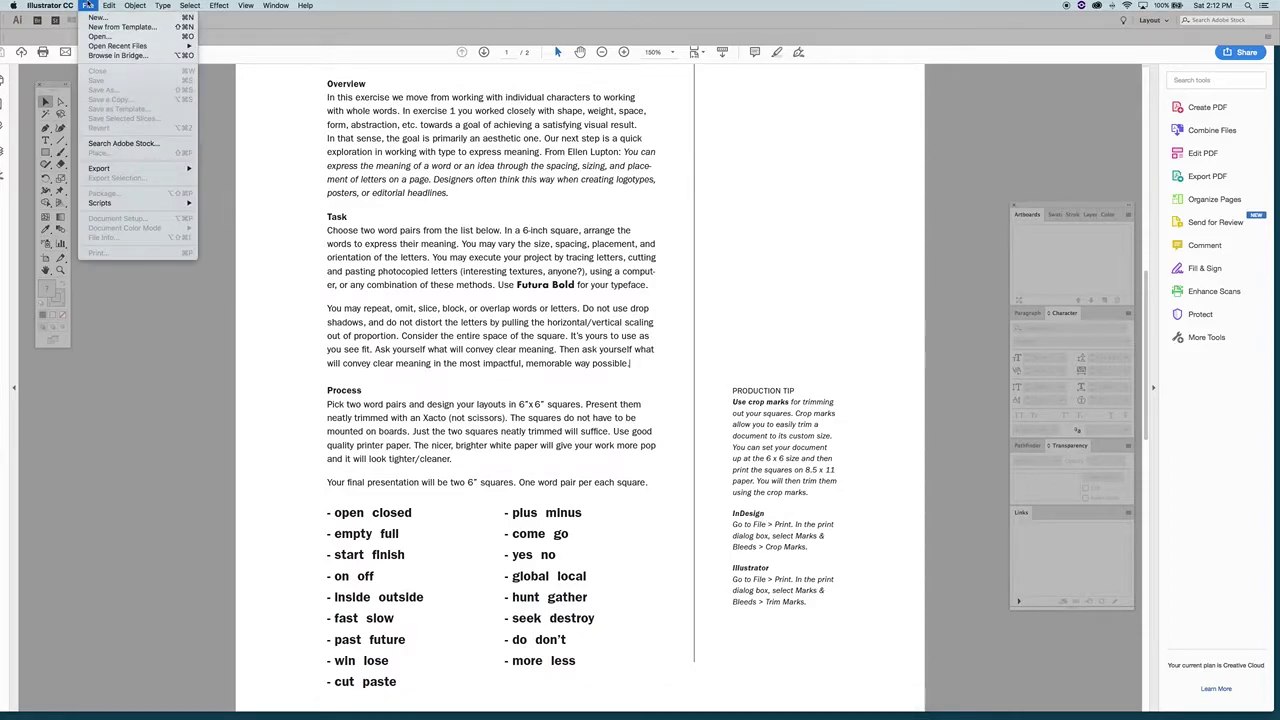
click(97, 17)
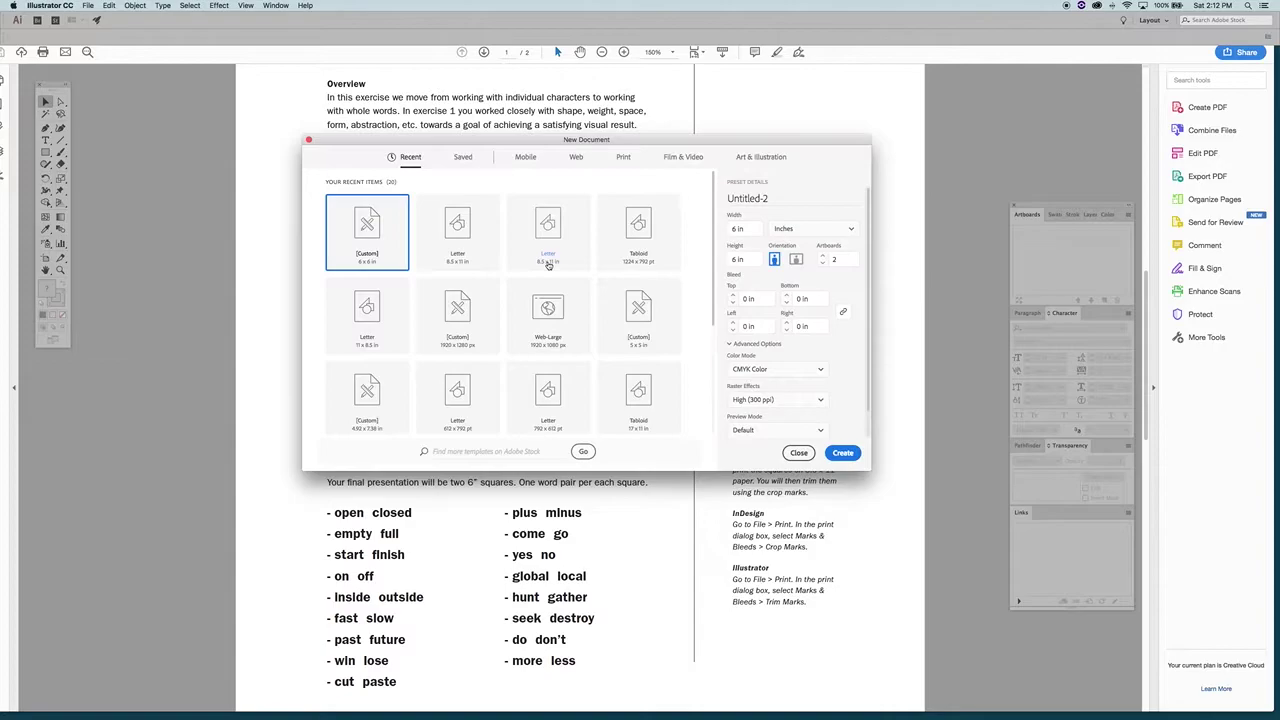
click(539, 232)
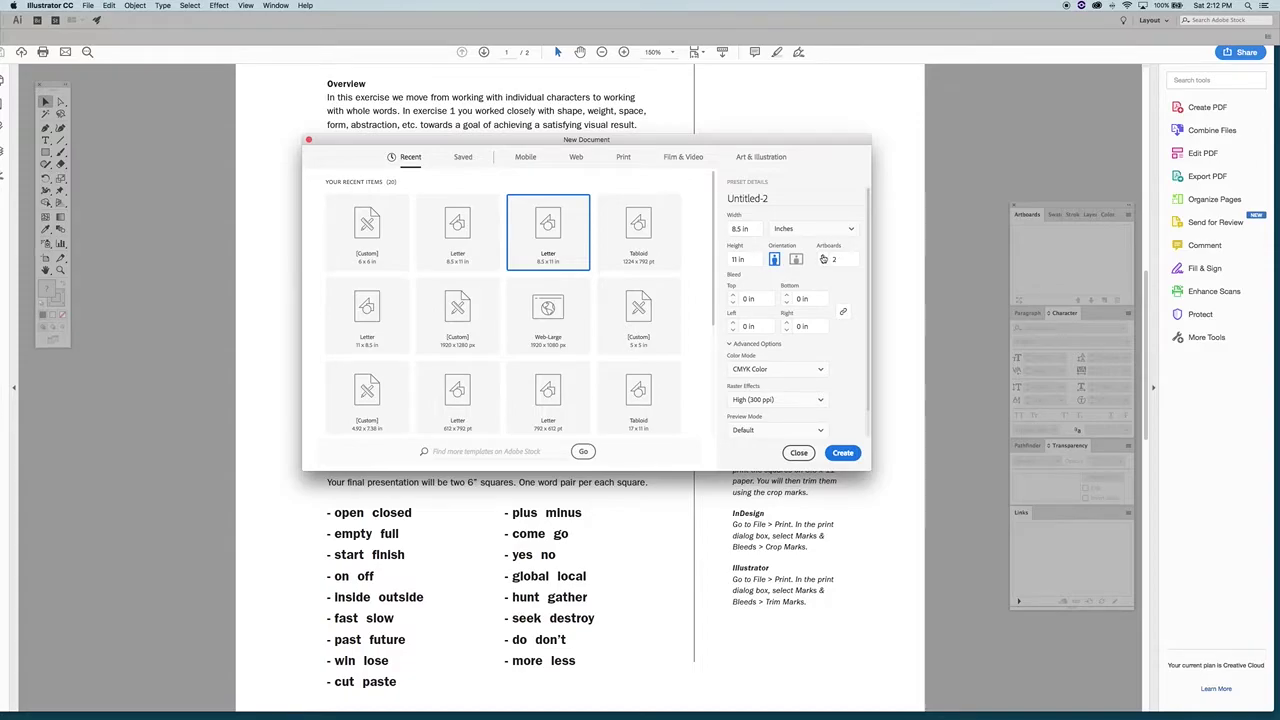
click(845, 454)
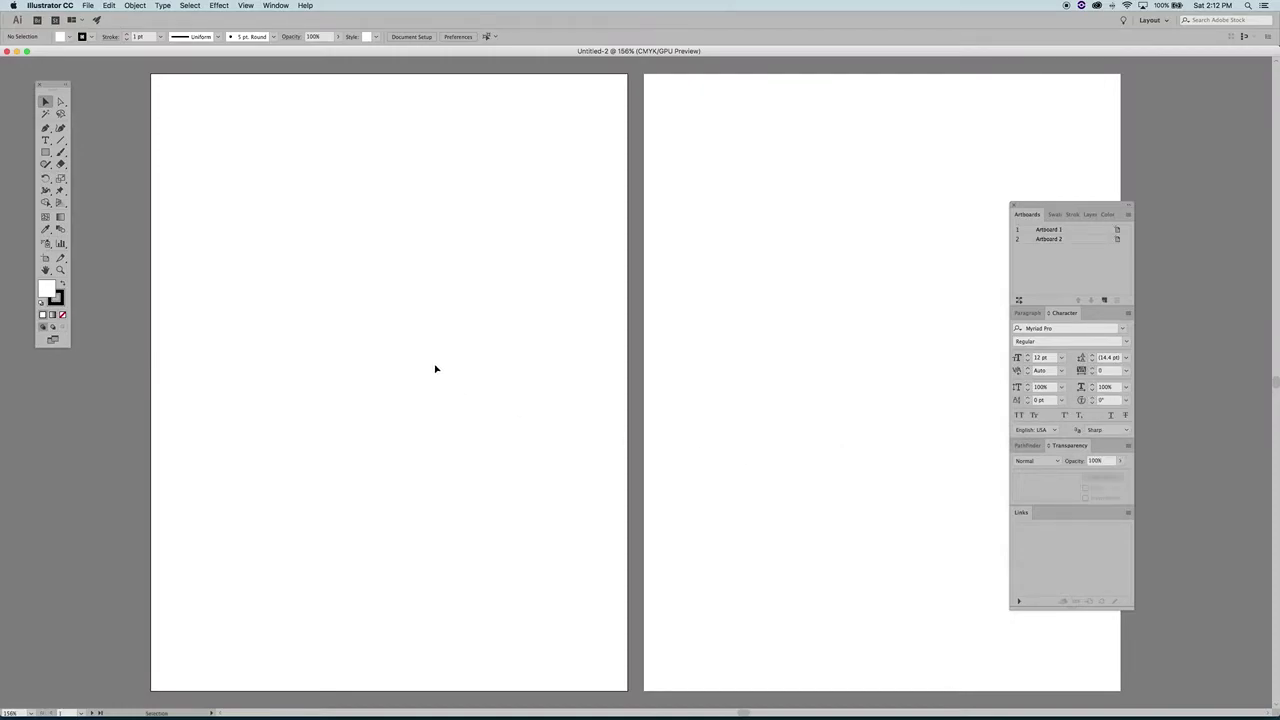
Draw a 6 × 6 in square and move it fully onto the left artboard
click(46, 153)
click(388, 263)
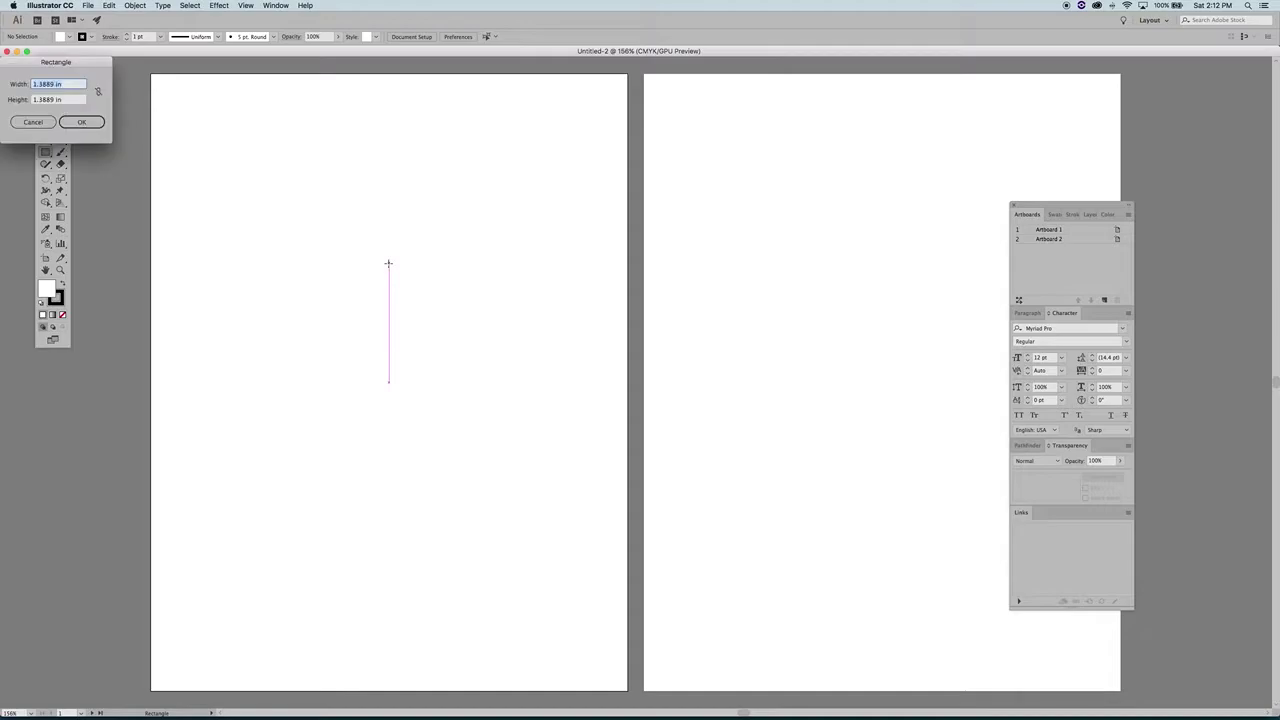
drag(72, 63, 416, 218)
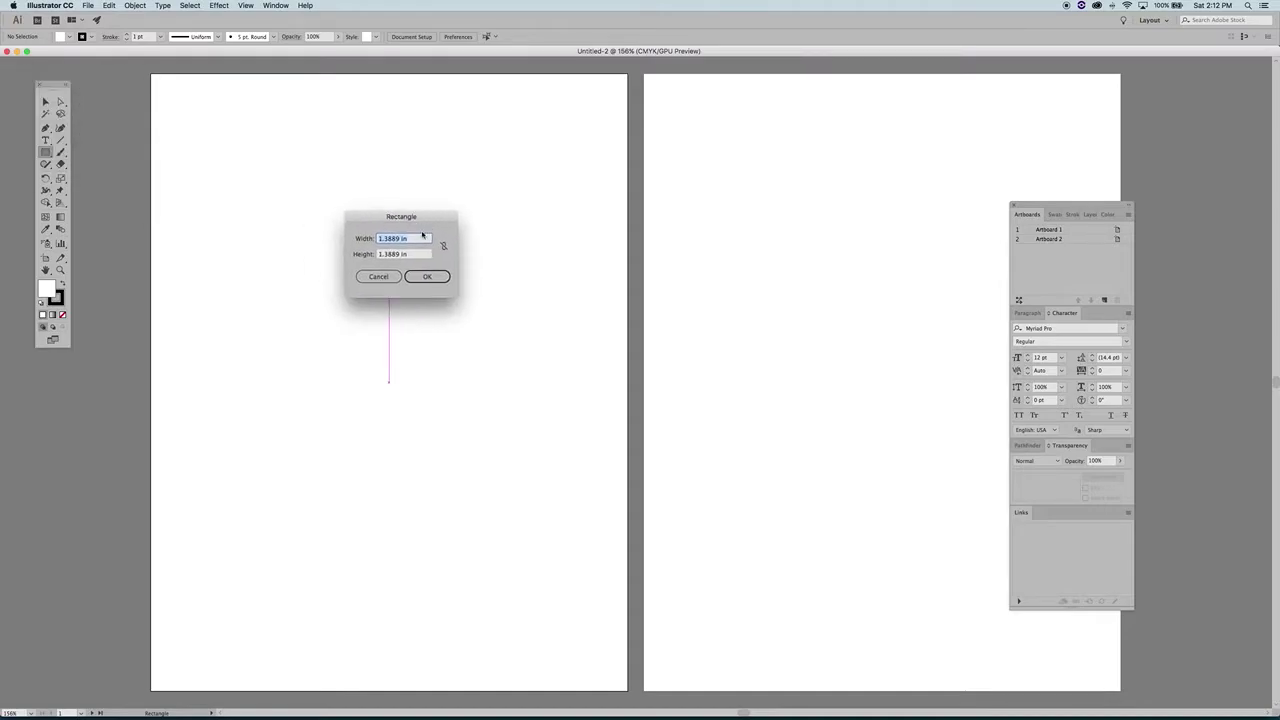
text(6)
key(Tab)
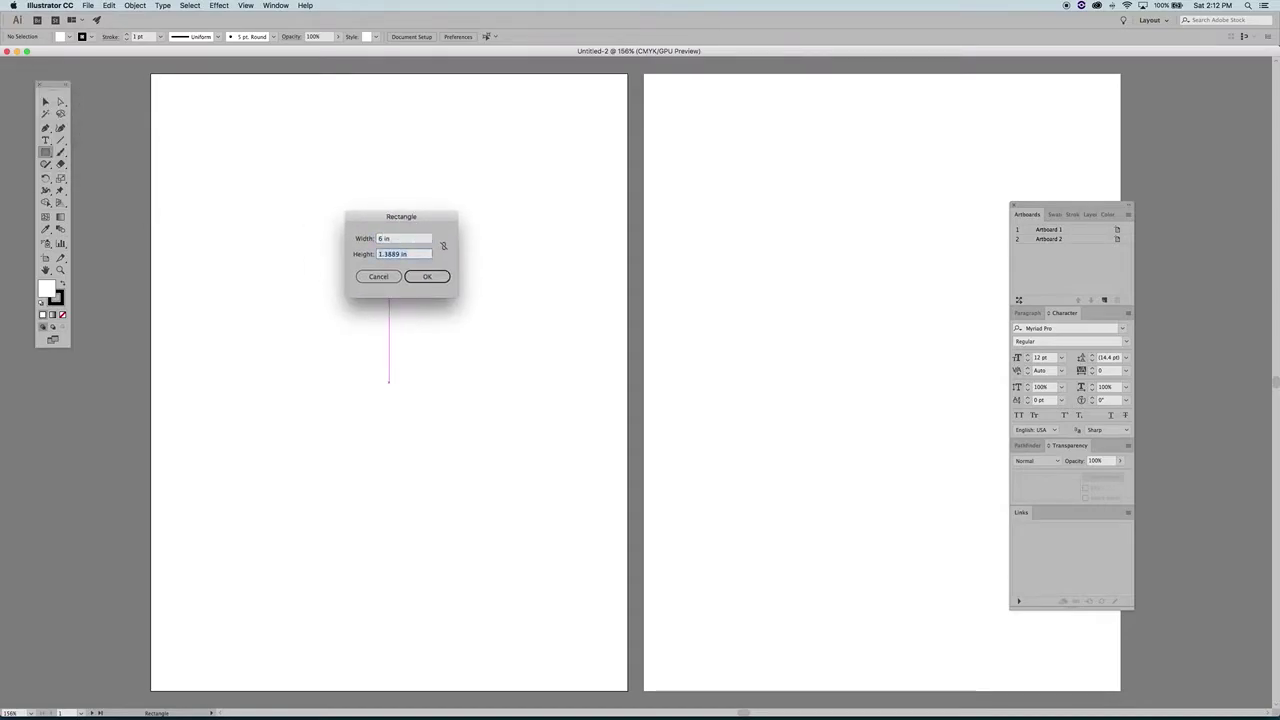
text(6)
click(443, 275)
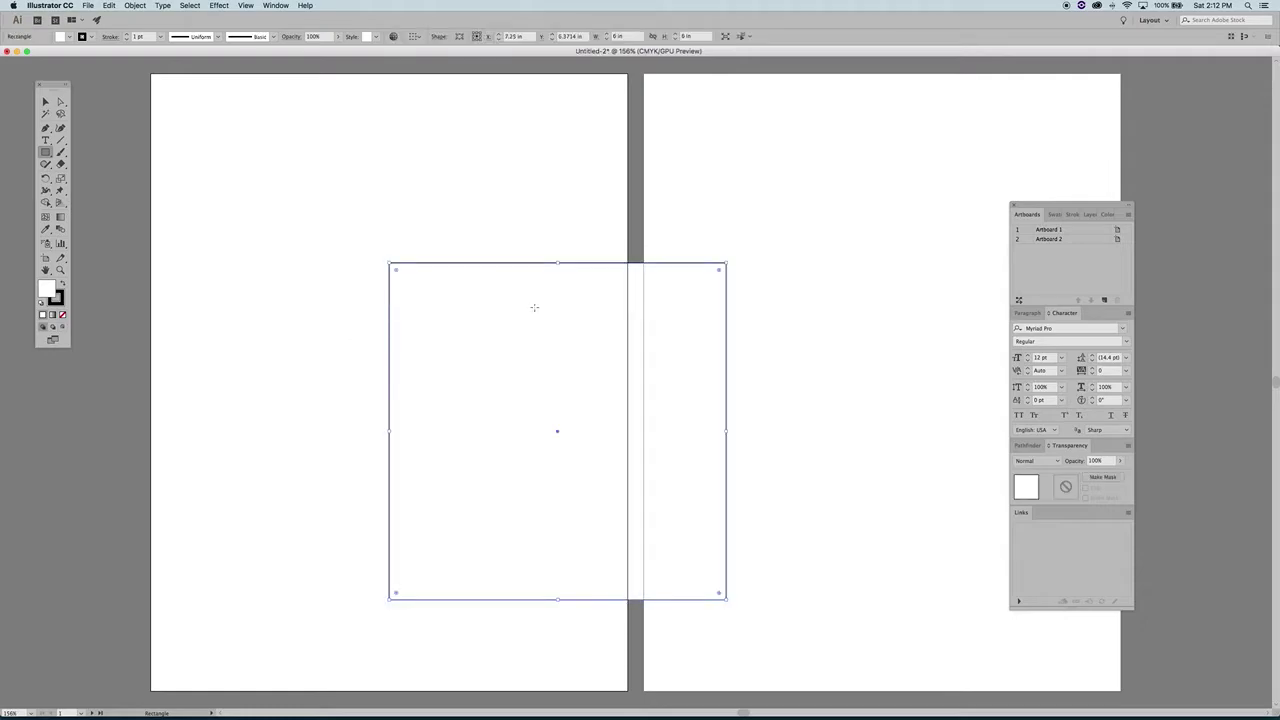
key(v)
drag(597, 351, 460, 291)
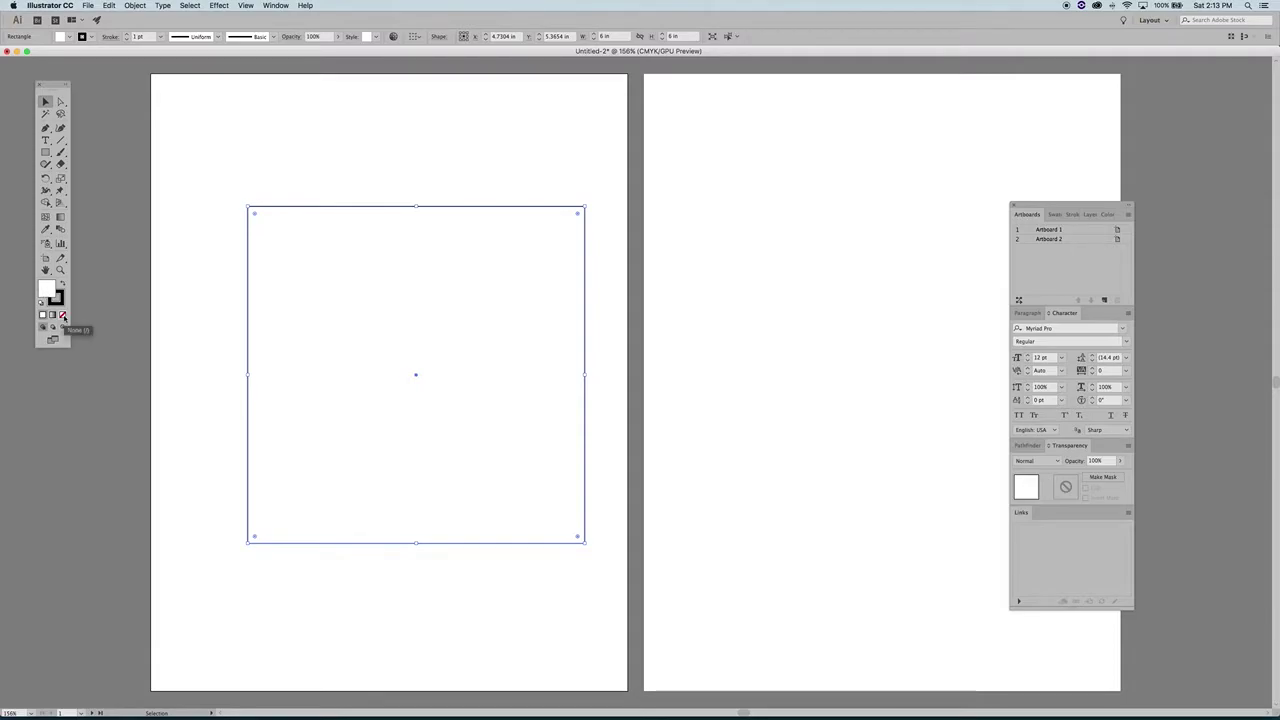
Set the square's fill to None and make its stroke the active colour
click(63, 316)
click(61, 286)
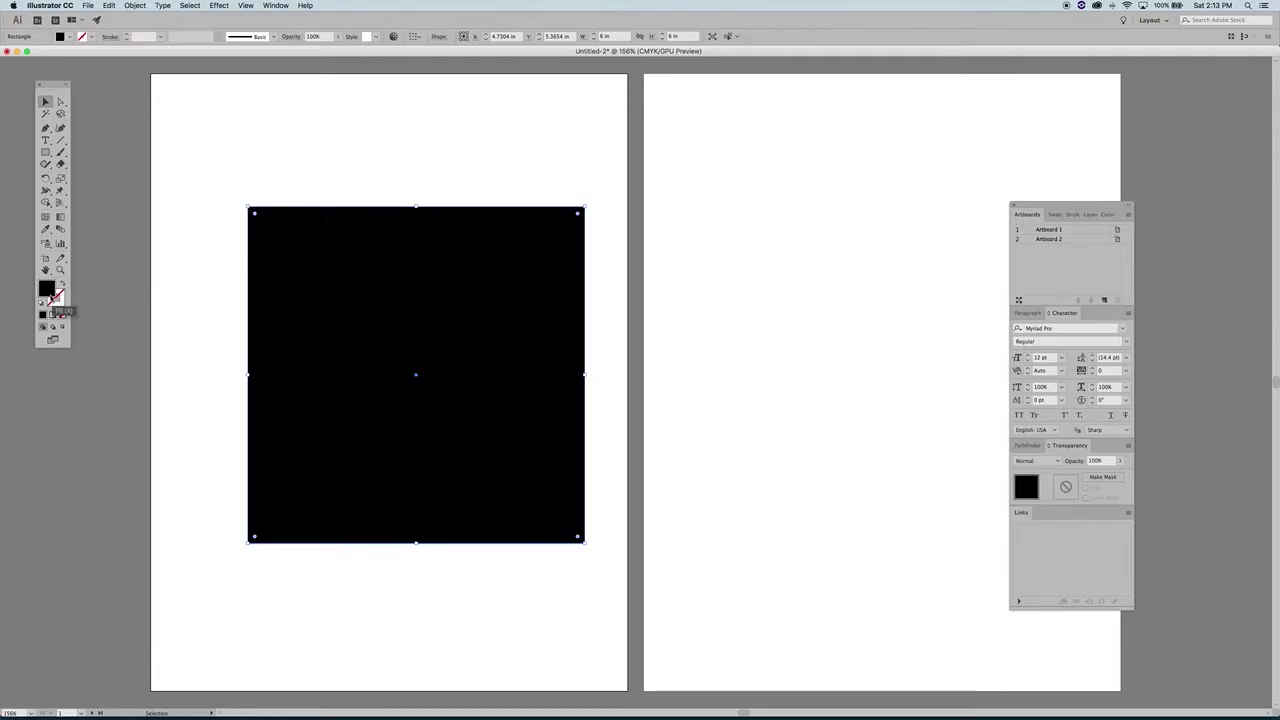
click(61, 286)
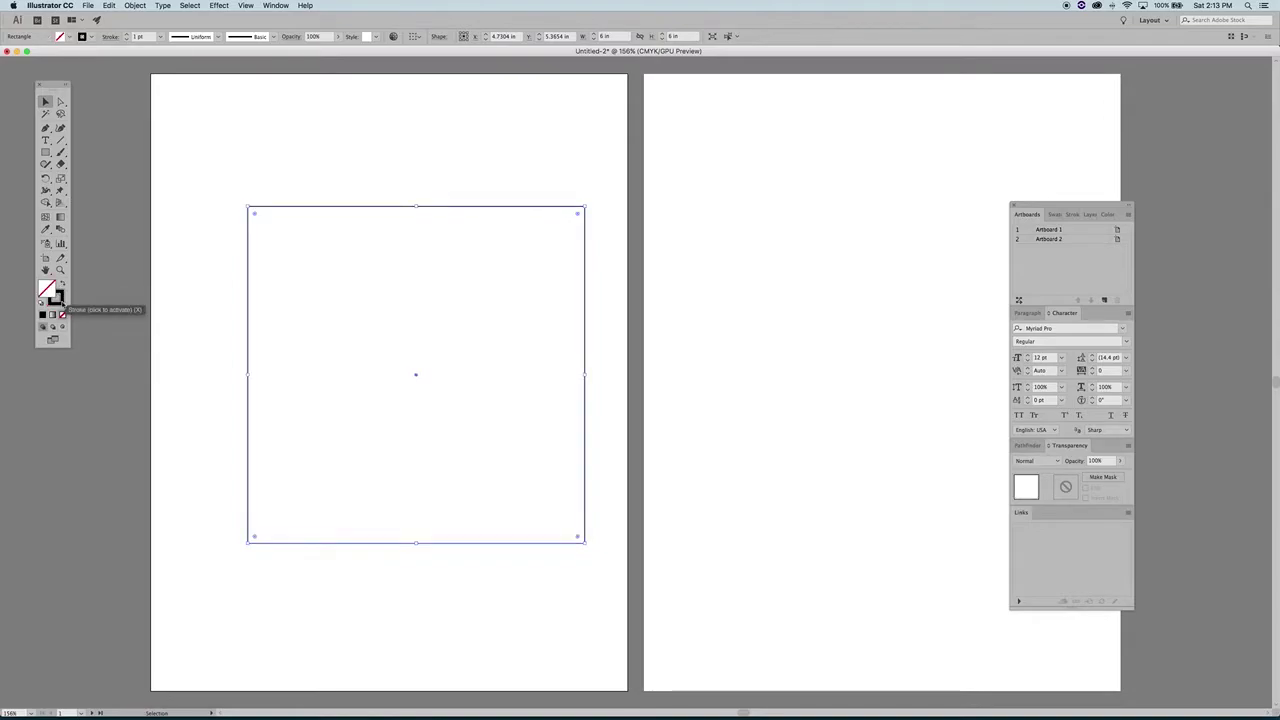
click(58, 300)
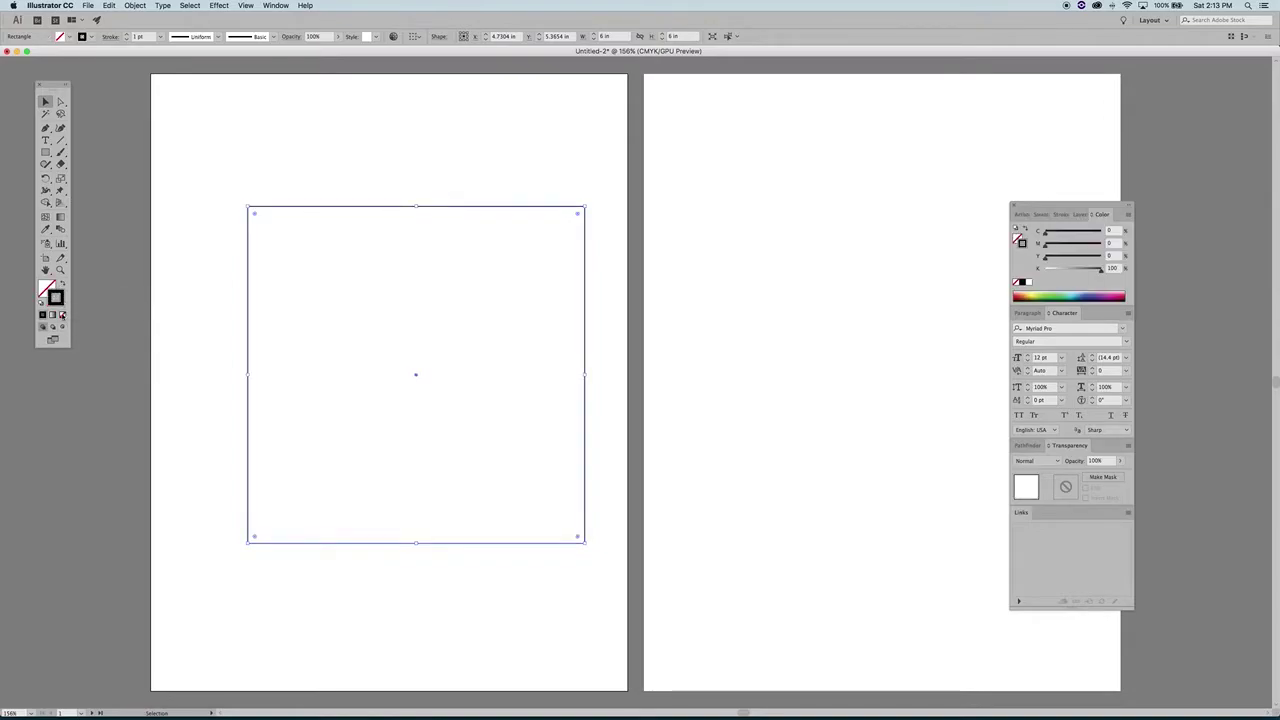
Give the square a 0.25 pt stroke and nudge it slightly left and down
click(386, 206)
click(160, 37)
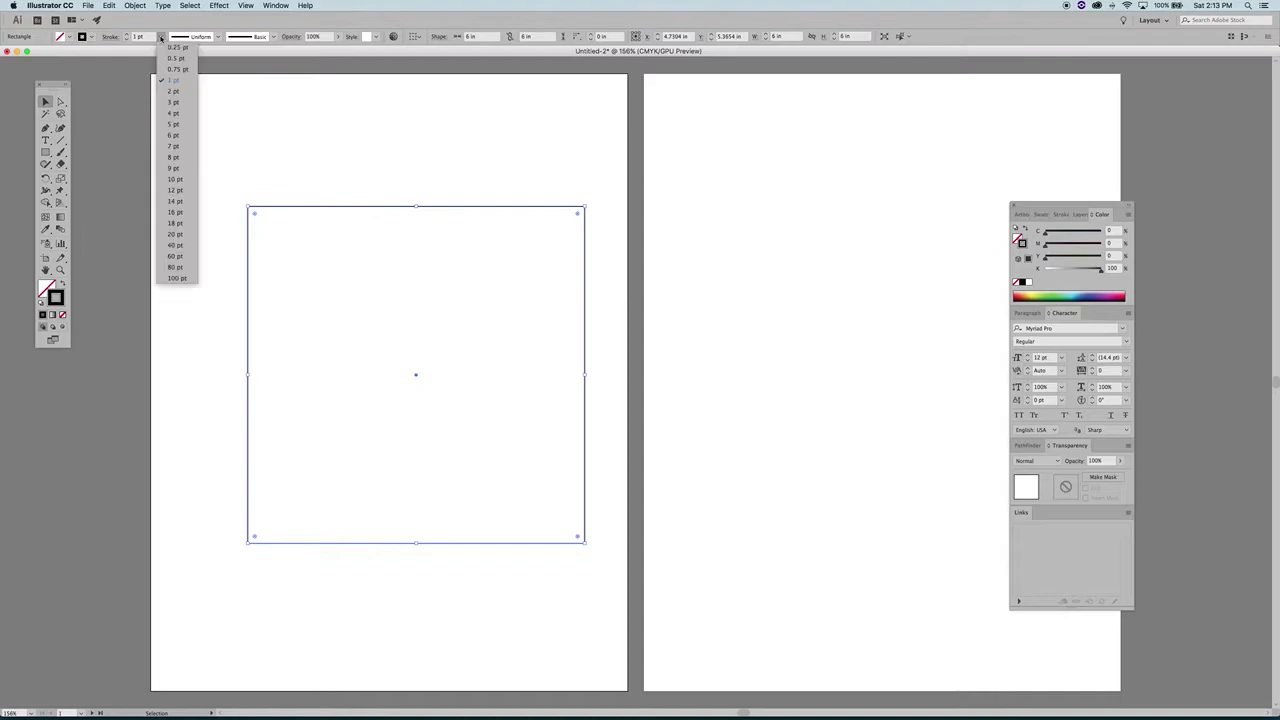
click(172, 63)
click(323, 120)
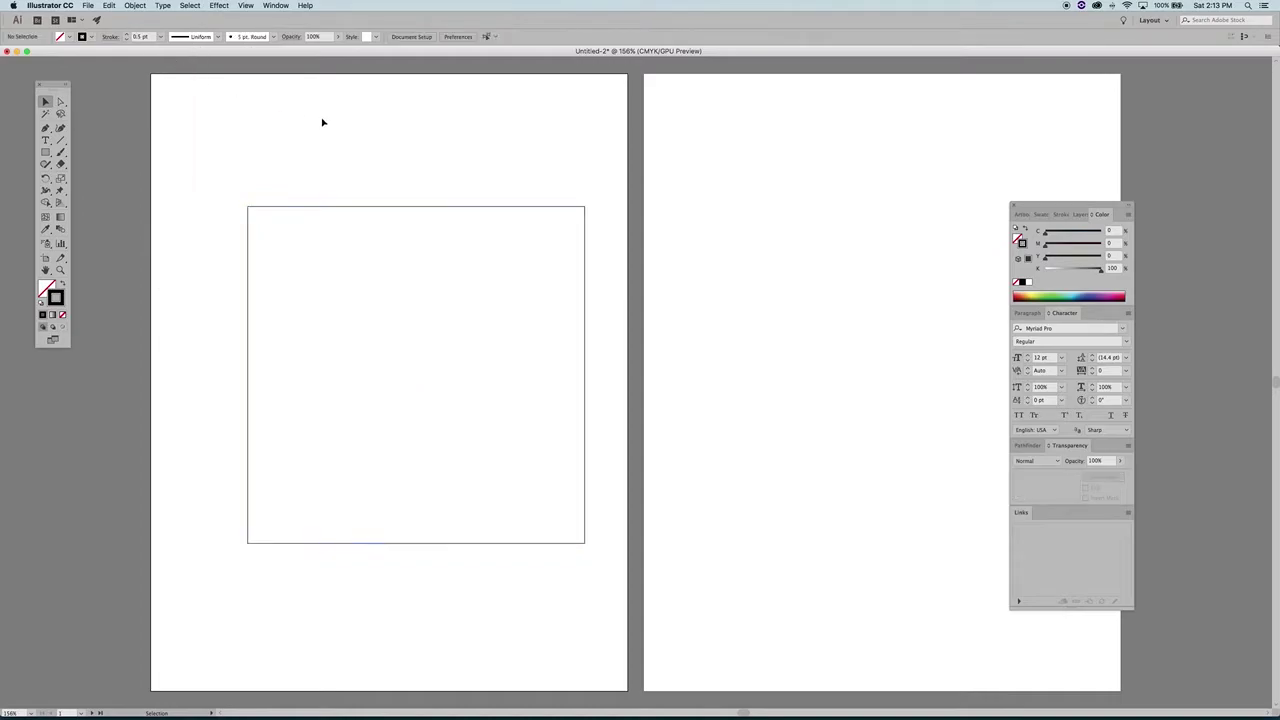
key(super+a)
click(160, 37)
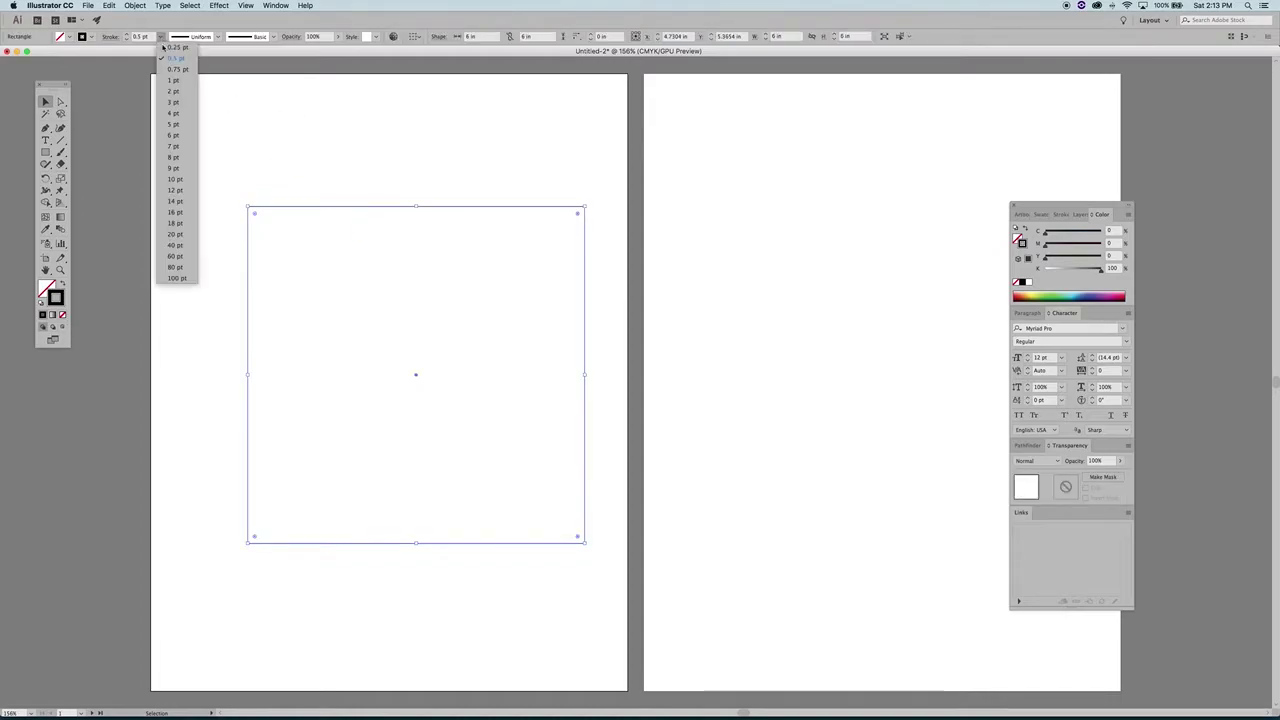
click(172, 50)
click(320, 126)
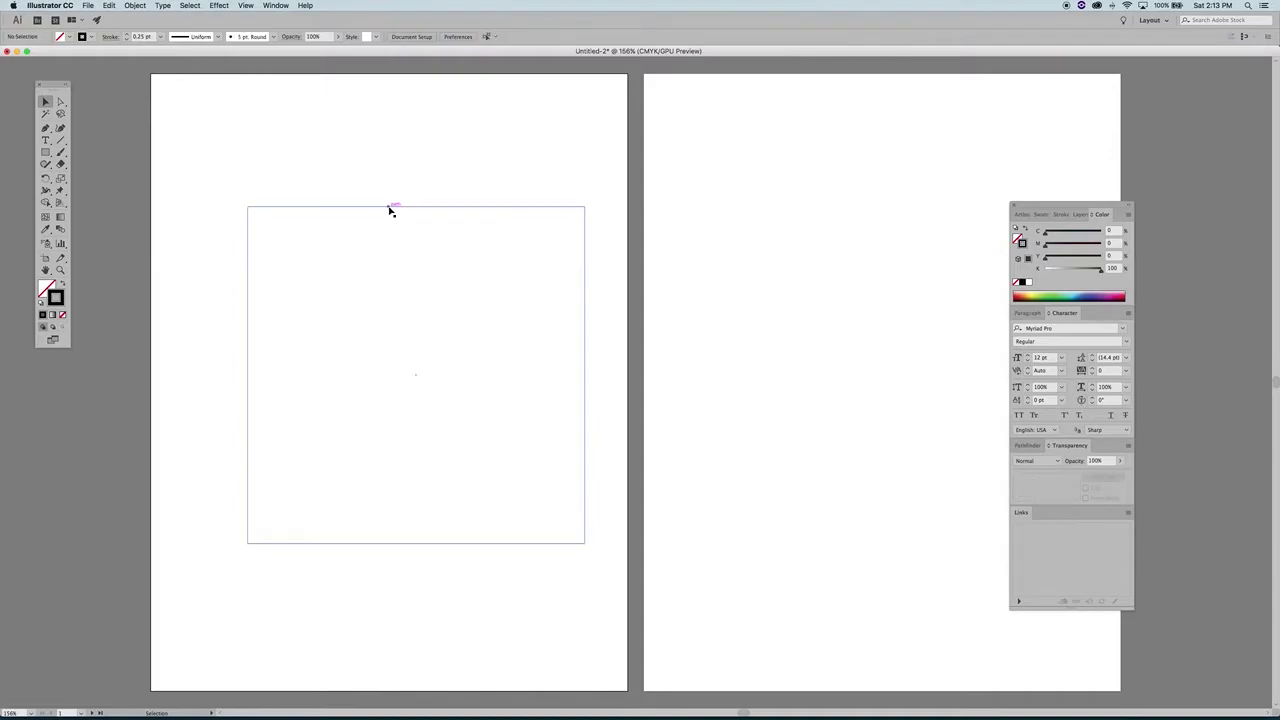
mouse_move(390, 208)
mouse_down()
mouse_move(357, 209)
mouse_move(367, 217)
mouse_up()
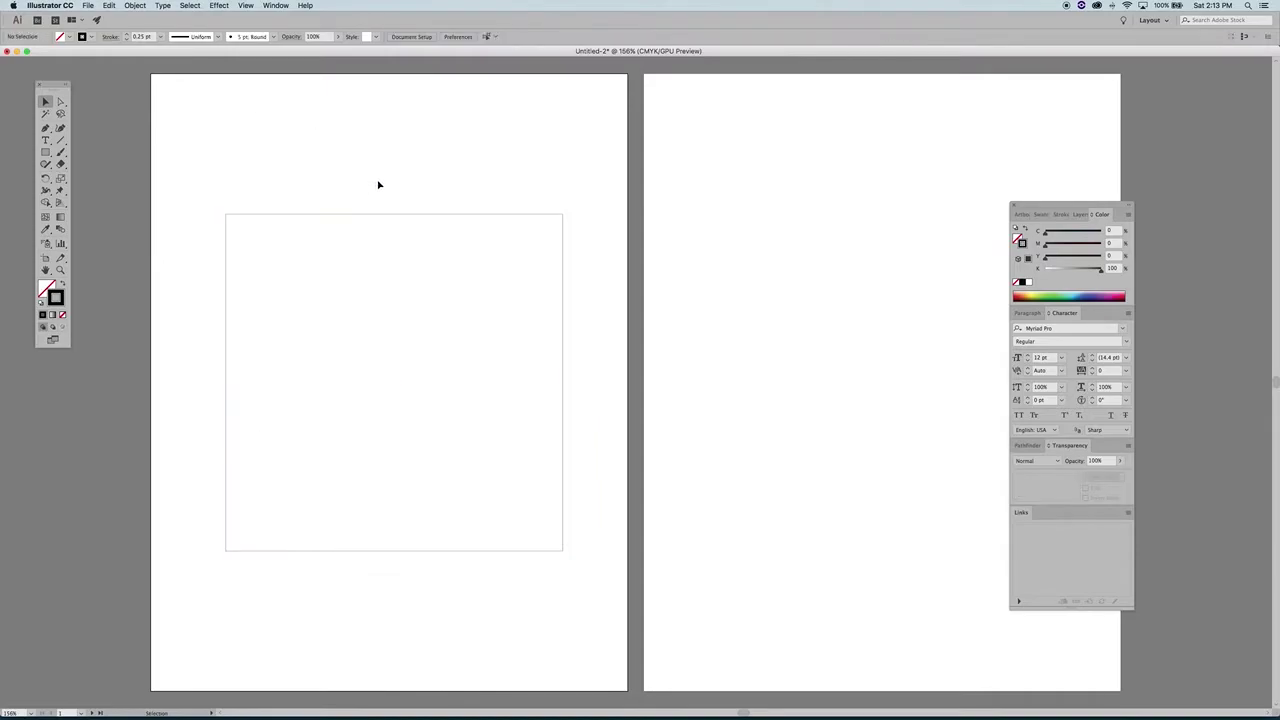
click(365, 214)
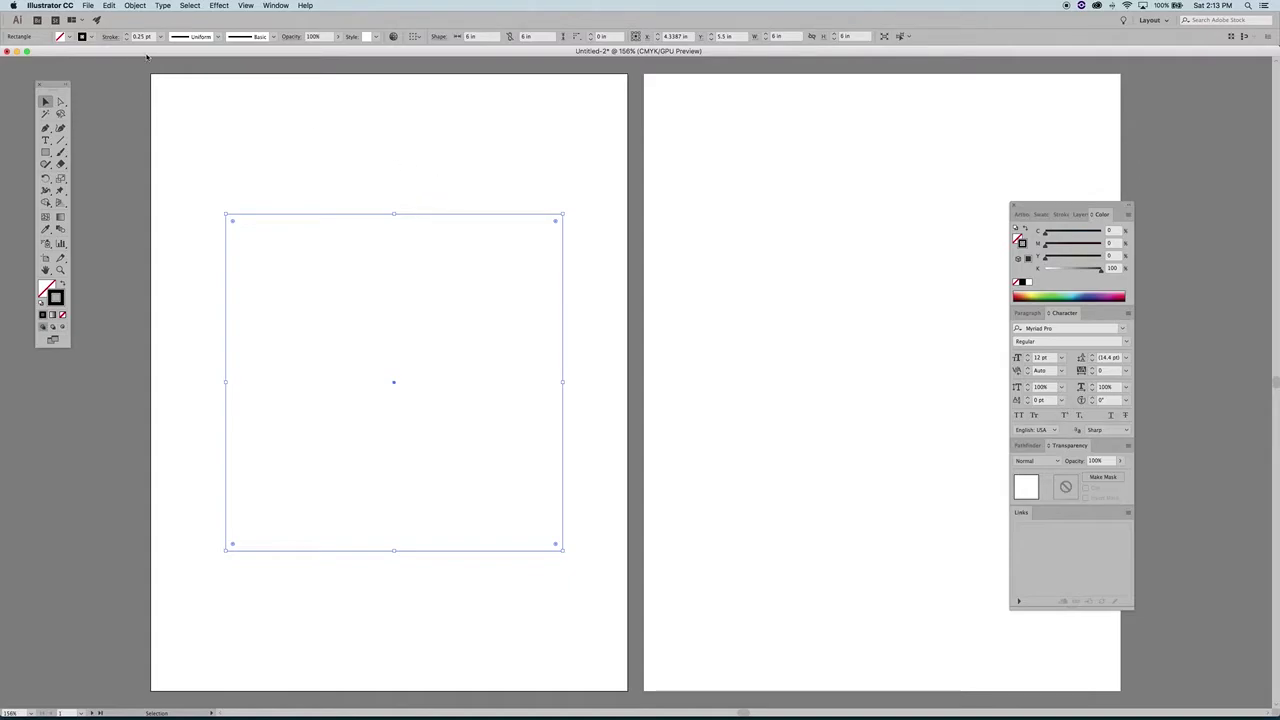
Lock the square with Object > Lock > Selection and confirm marquee drags no longer select it
click(136, 6)
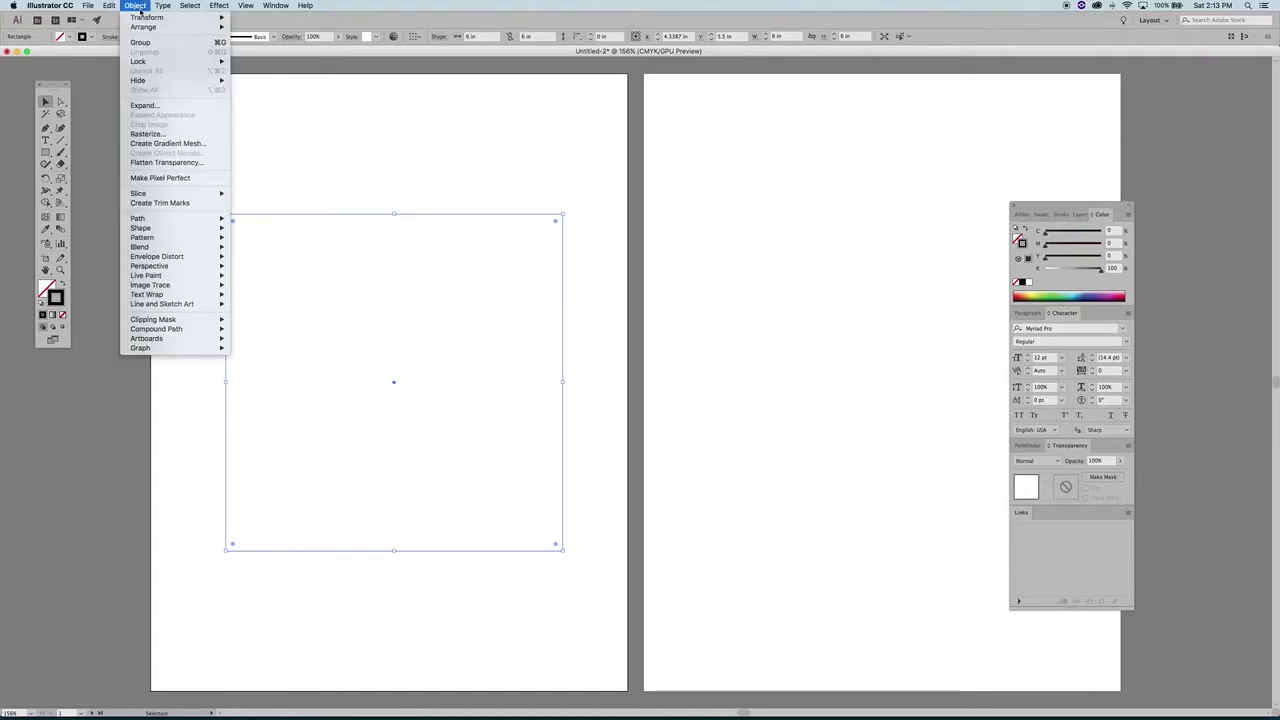
mouse_move(144, 61)
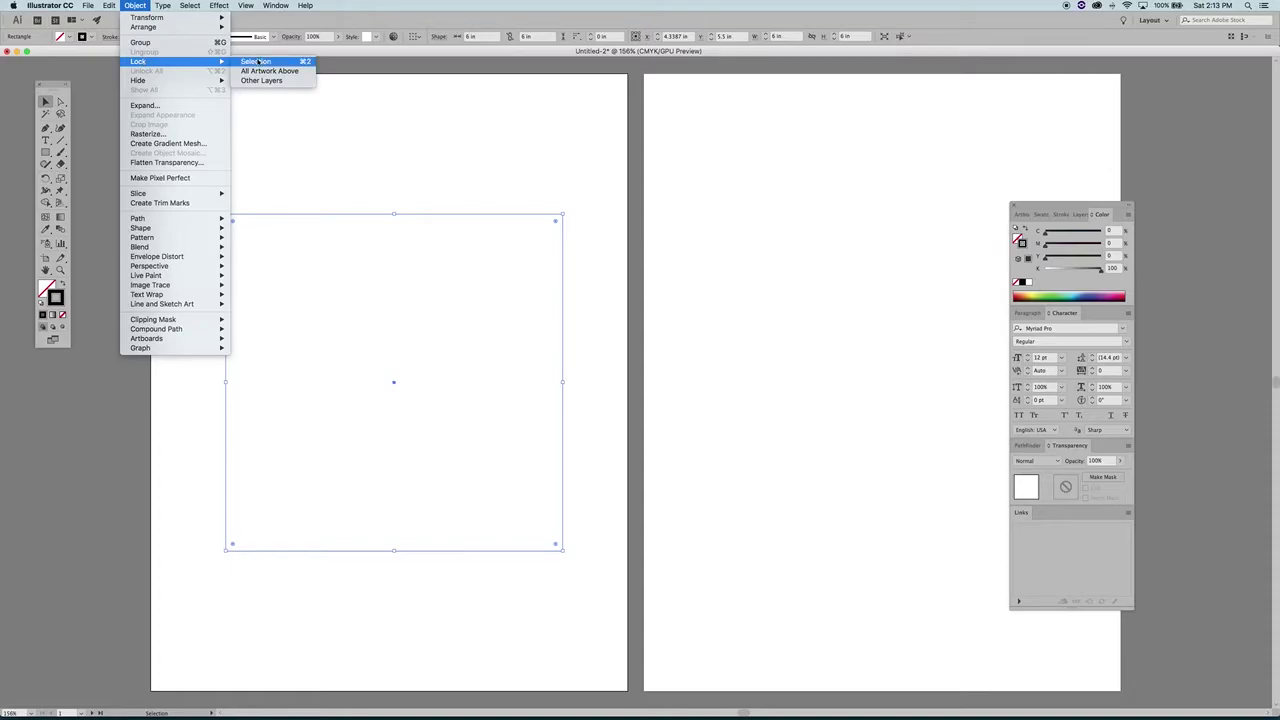
click(257, 62)
drag(354, 177, 509, 314)
drag(303, 189, 514, 366)
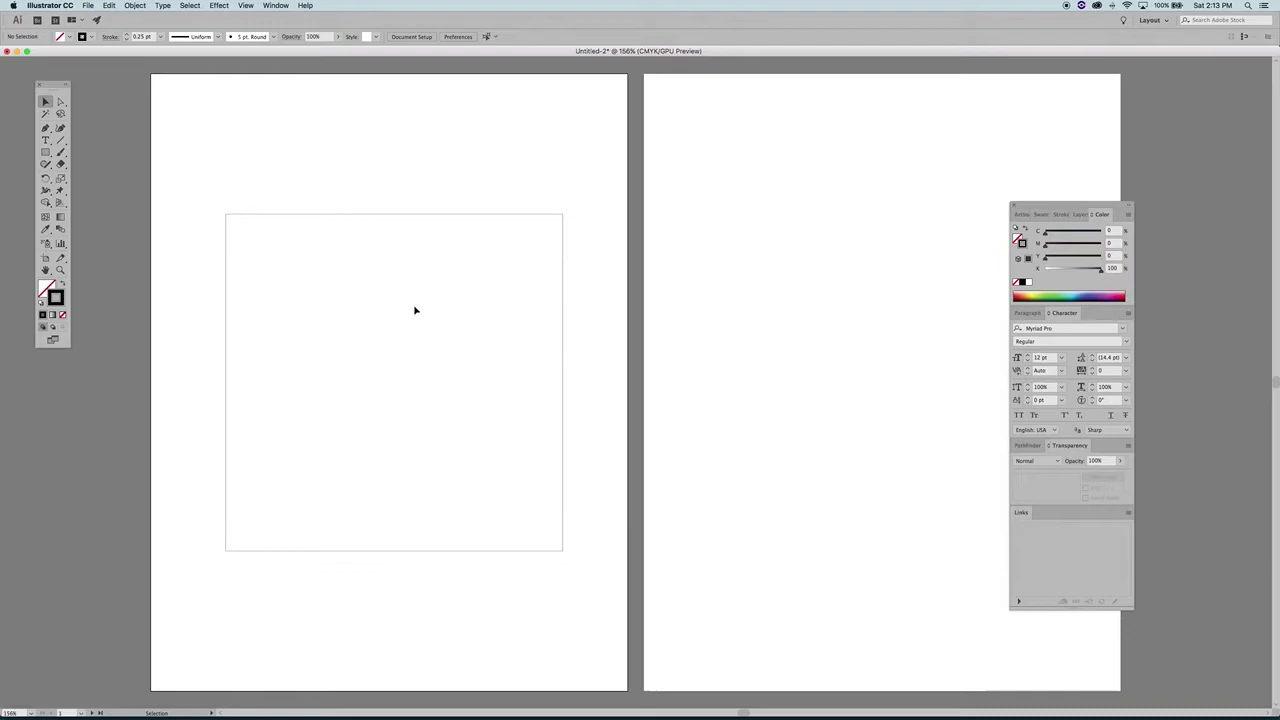
drag(364, 278, 469, 399)
Create a new document with two 6 × 6 in artboards spaced 2 in apart
click(90, 6)
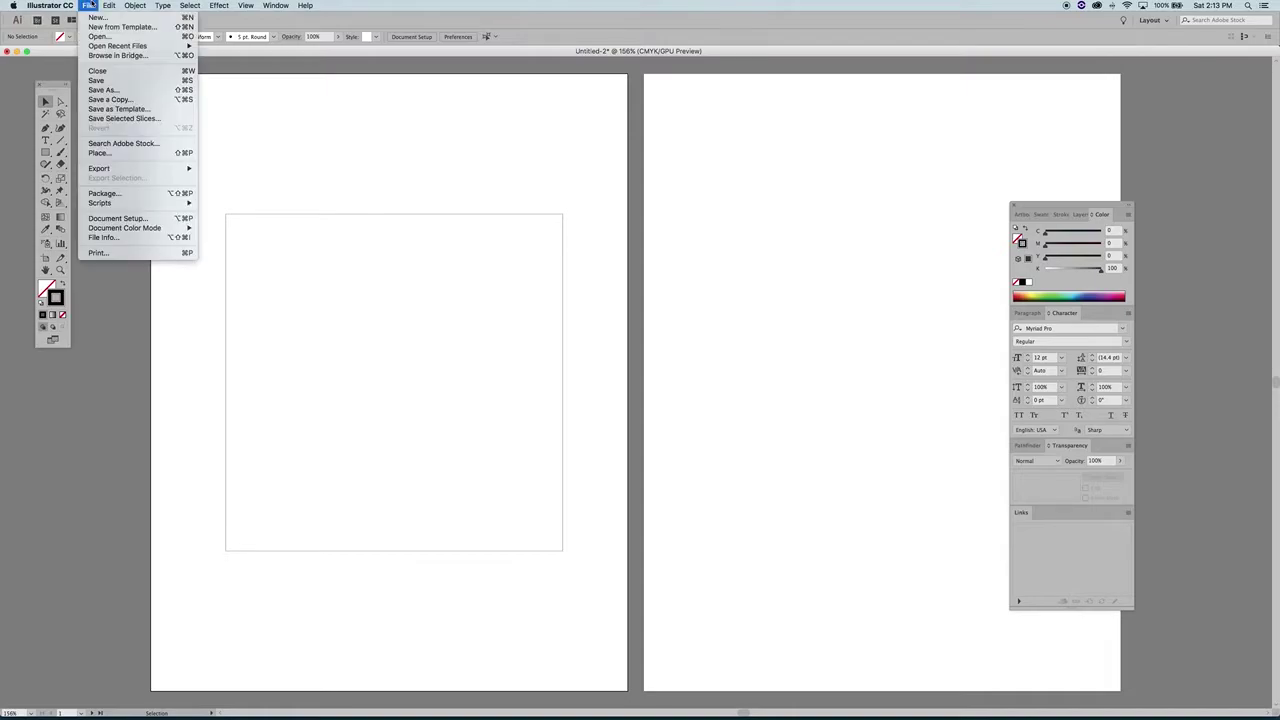
click(96, 17)
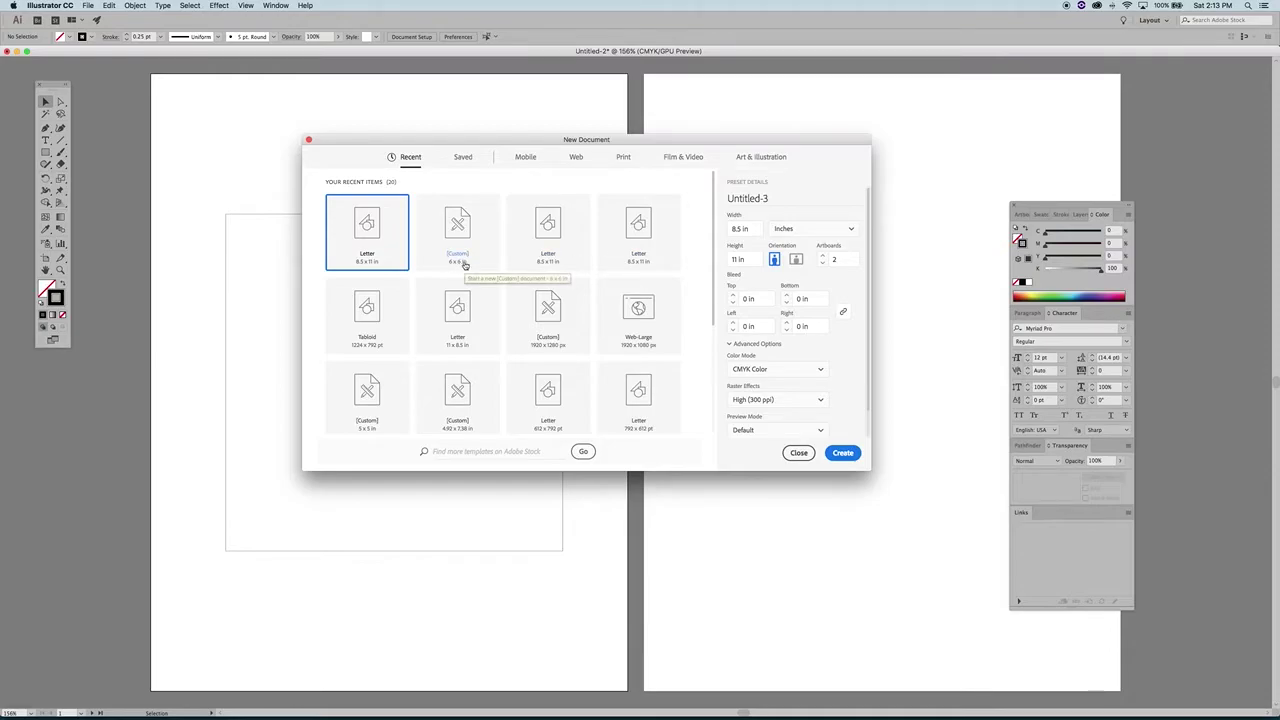
double_click(744, 229)
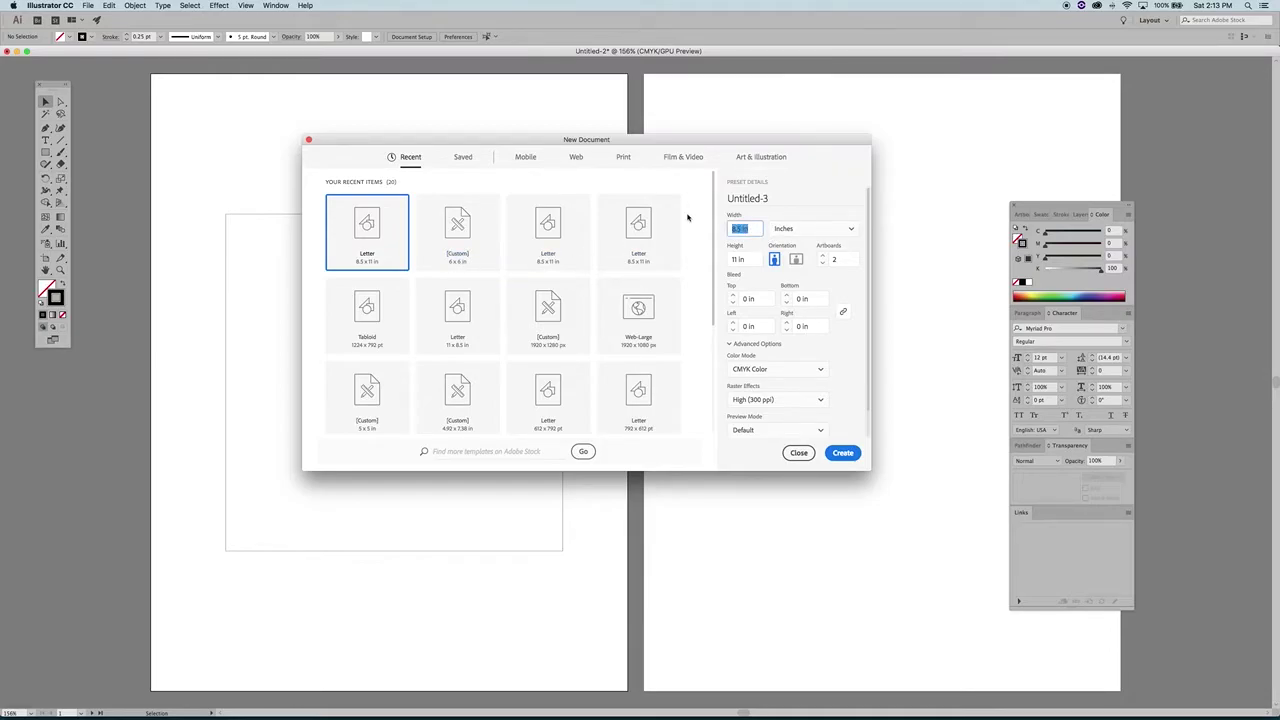
text(6)
key(Tab)
text(6)
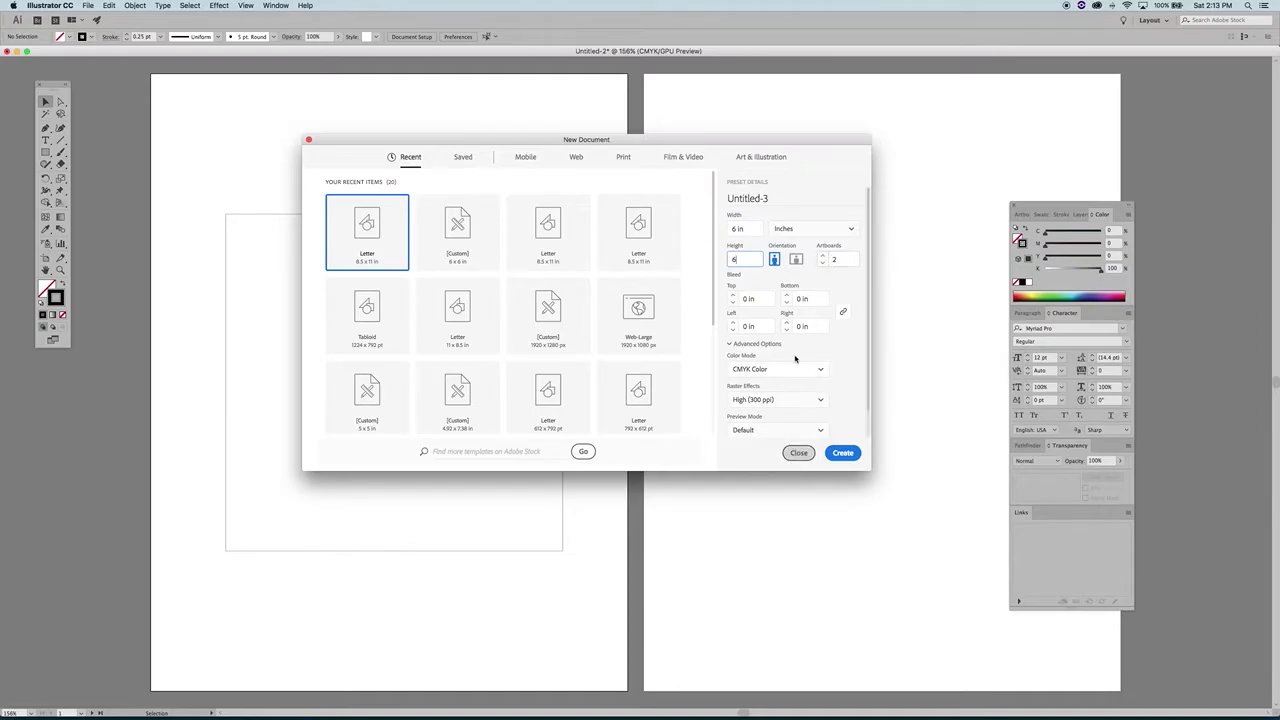
scroll(795, 357, down, 1)
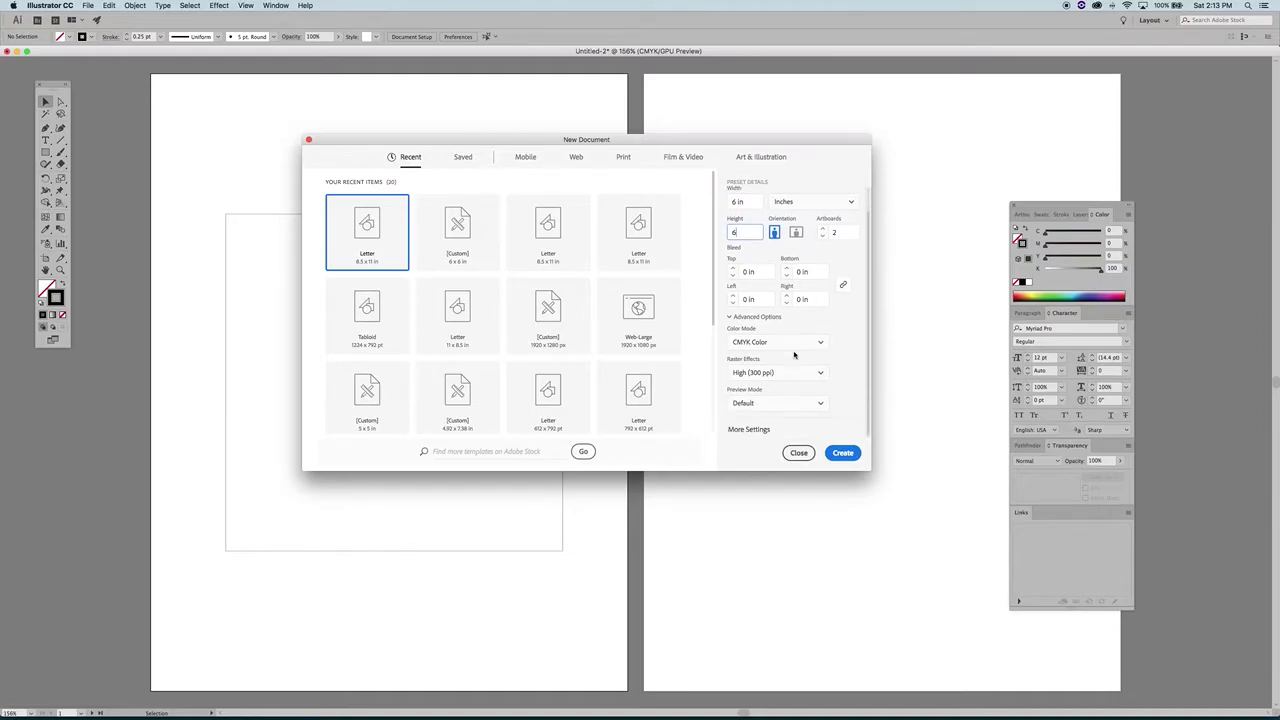
click(750, 430)
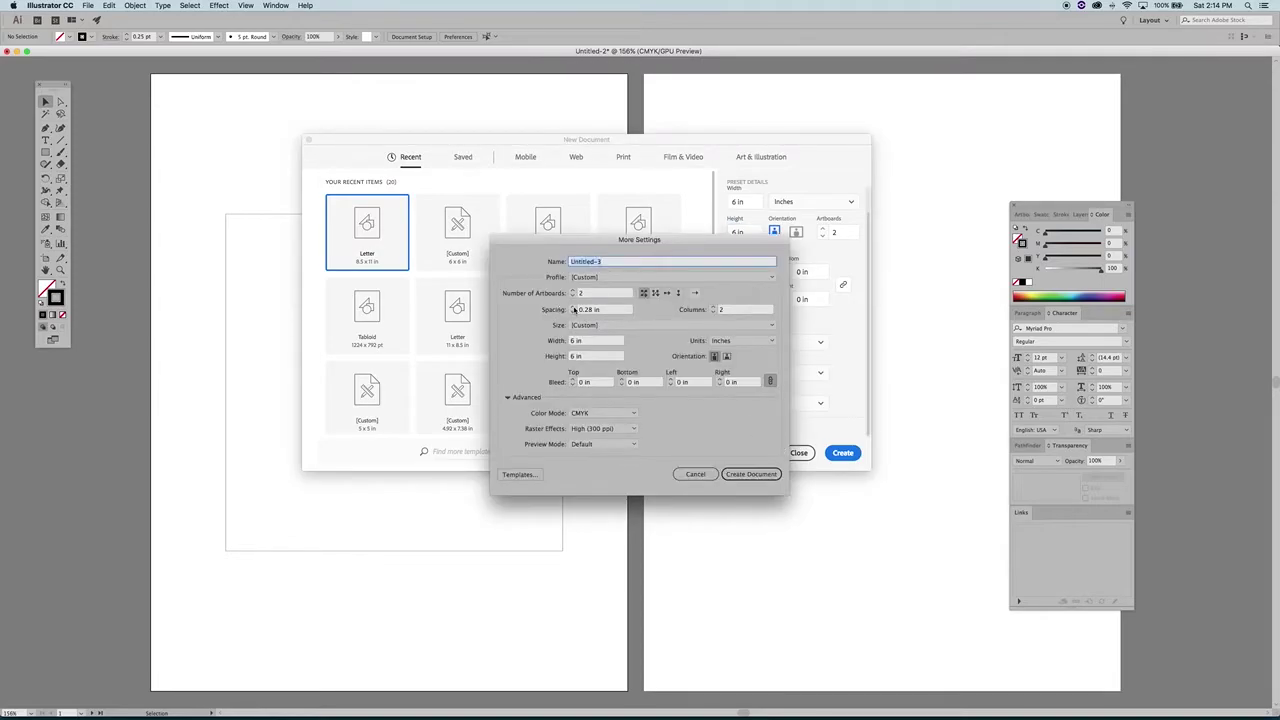
click(574, 308)
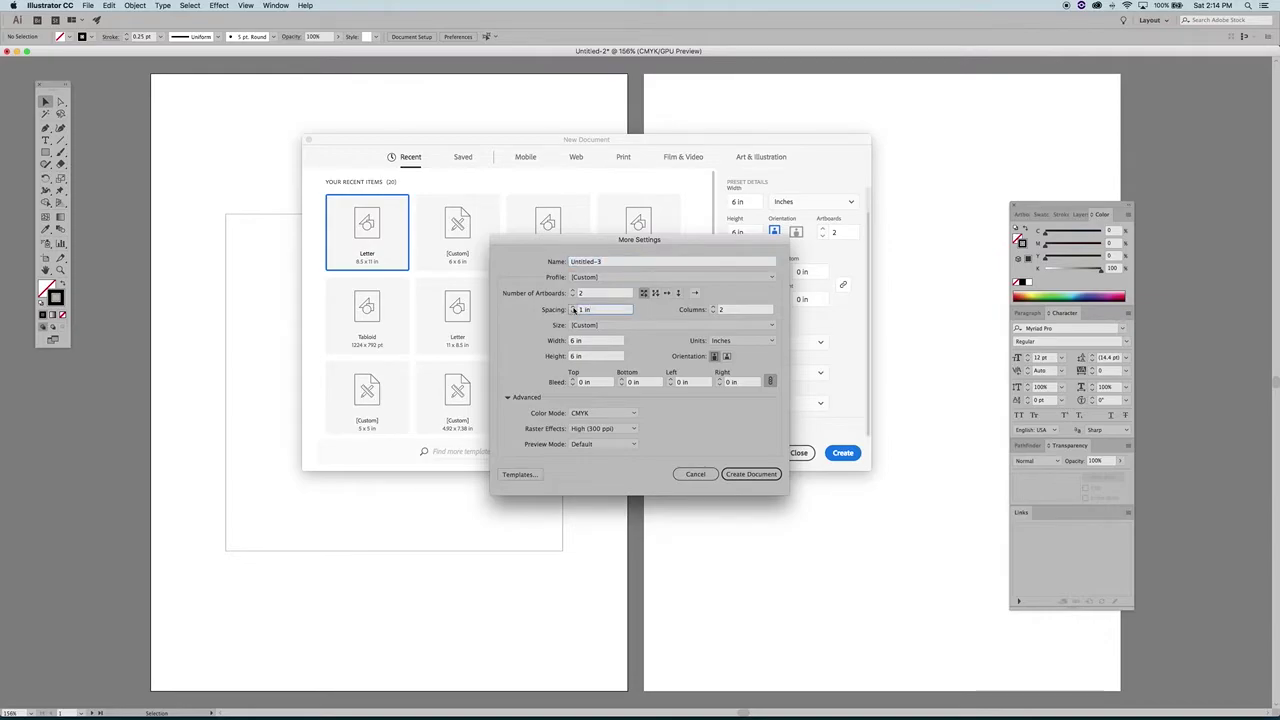
click(574, 307)
click(760, 476)
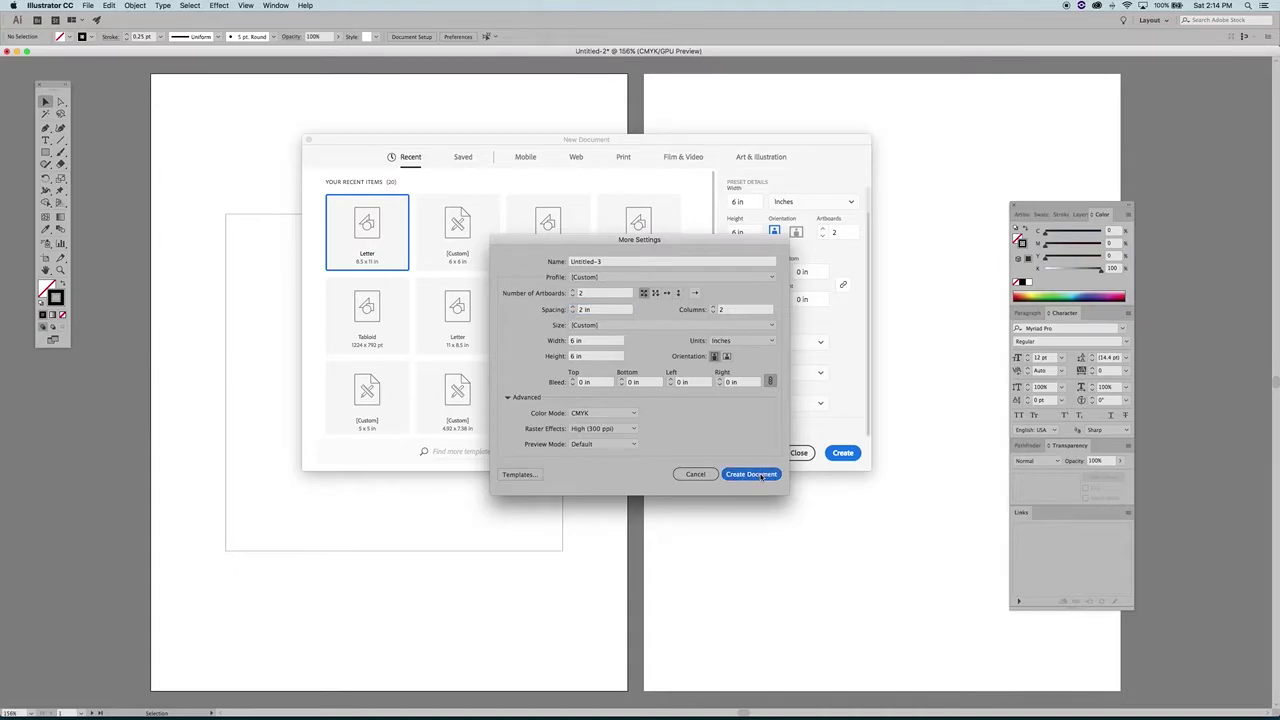
scroll(536, 282, left, 5)
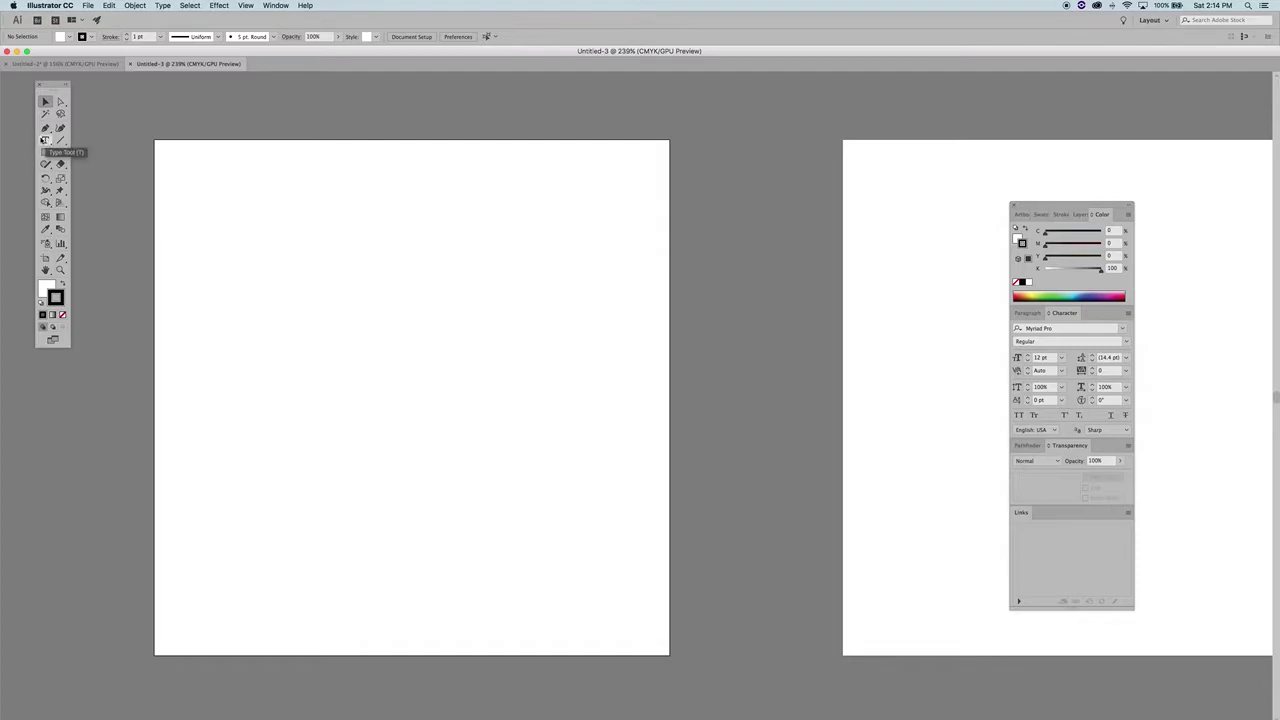
Select the Type tool
click(45, 141)
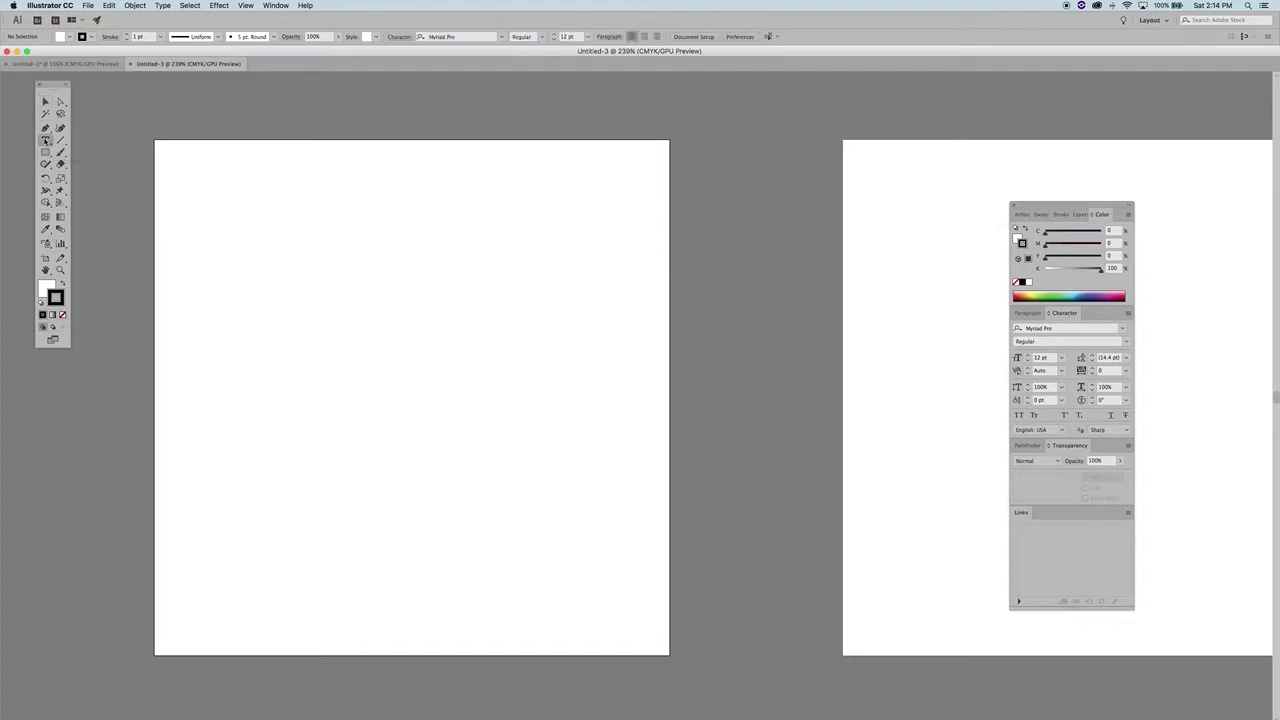
Type 'plus minus' on the first artboard and nudge the text down and right
click(308, 328)
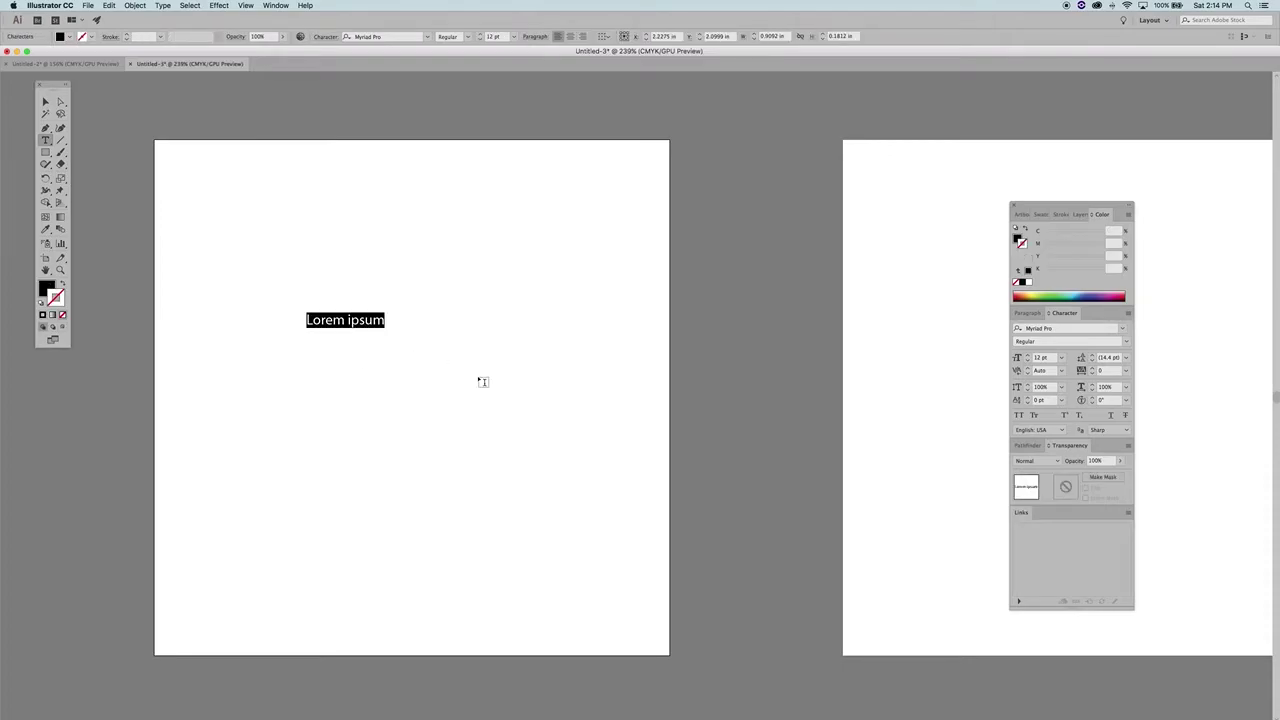
text(plu)
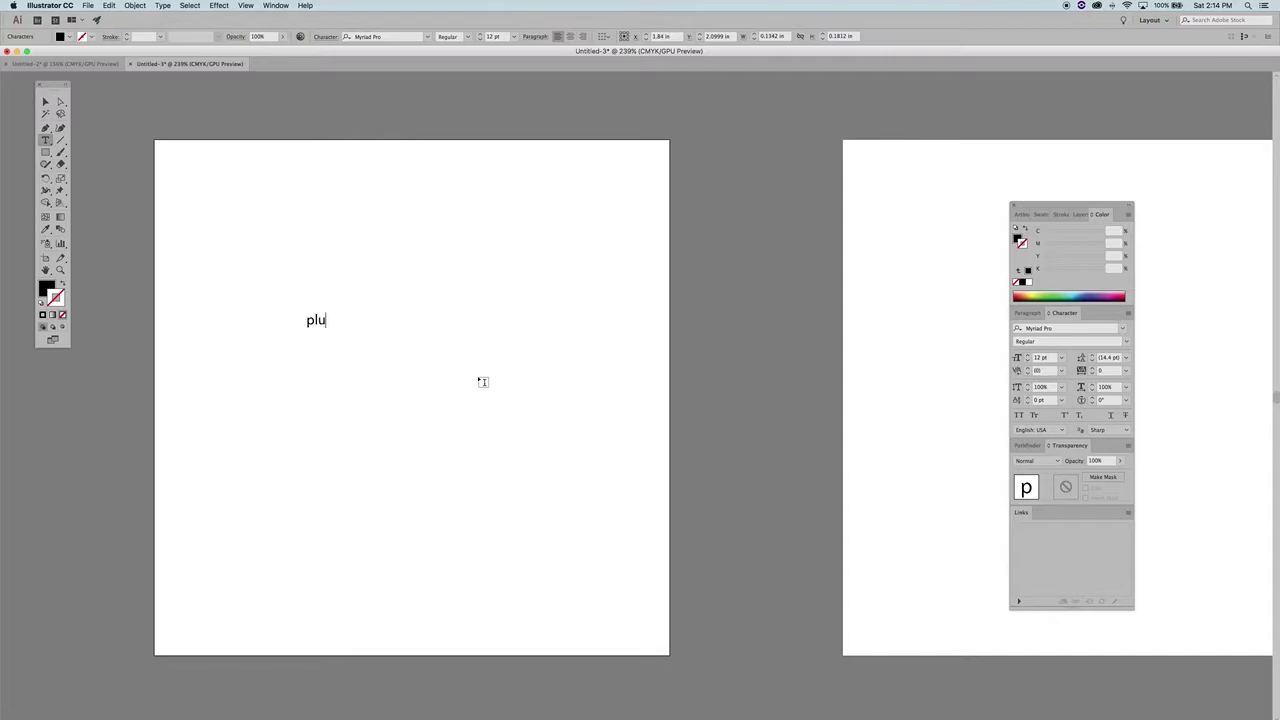
text(s      minus)
click(45, 102)
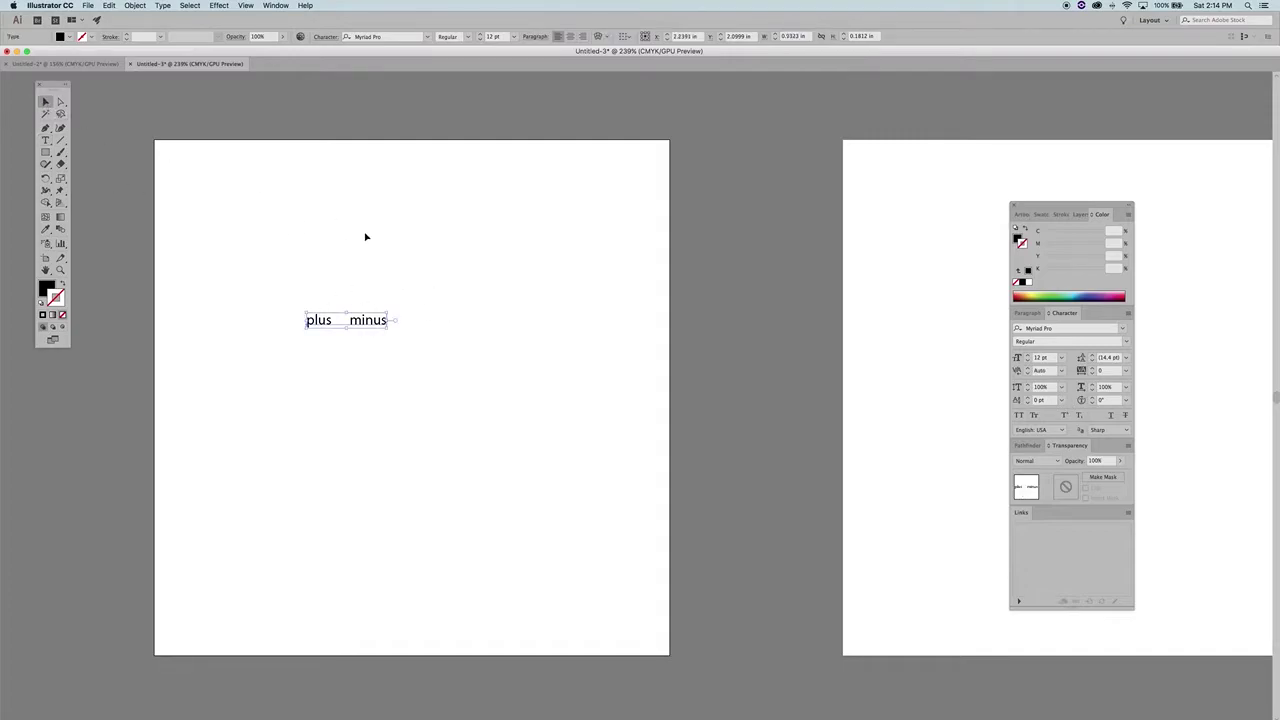
click(350, 294)
click(354, 318)
drag(362, 321, 412, 344)
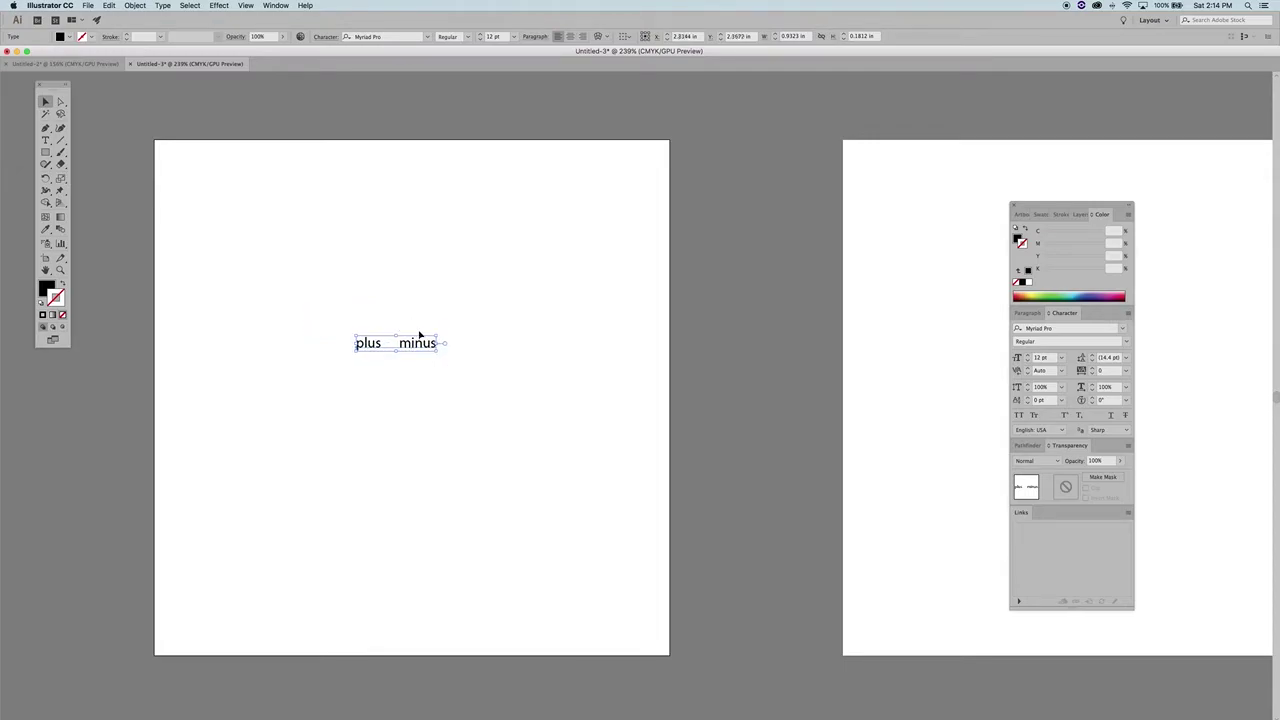
Set the text in Futura Bold and move it higher on the artboard
click(1062, 327)
text(futur)
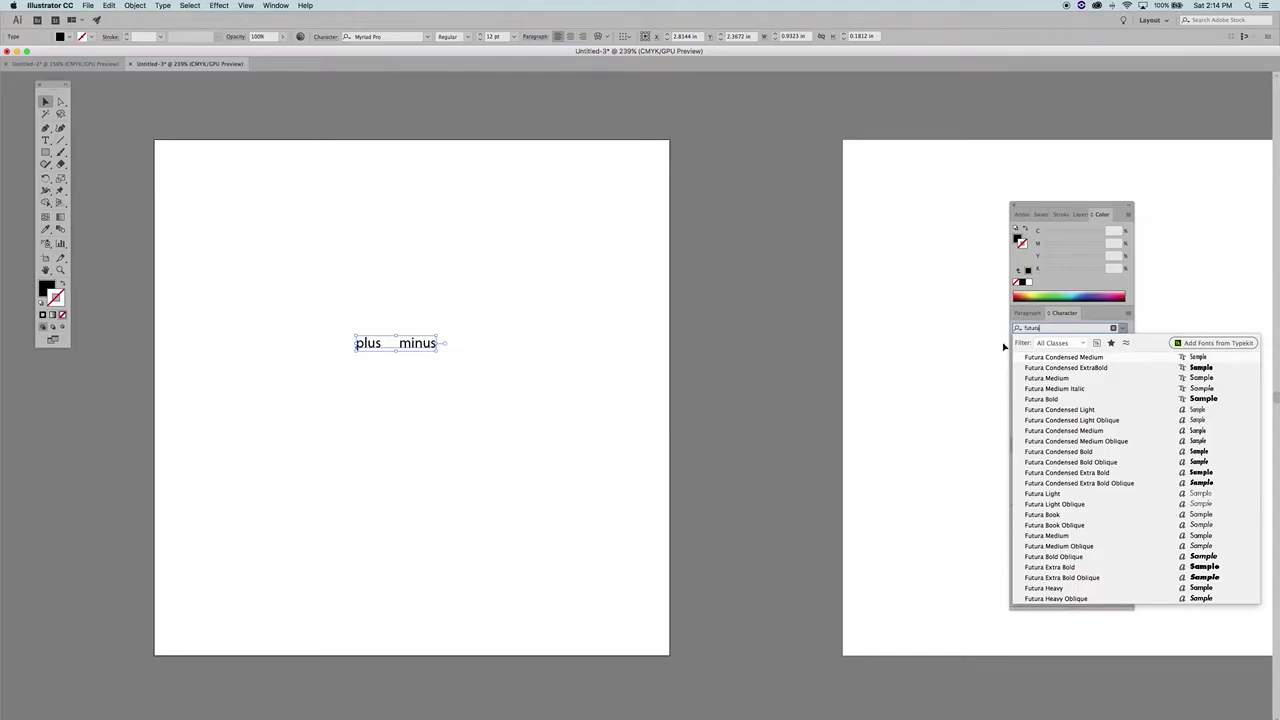
text(a)
click(1041, 398)
click(410, 297)
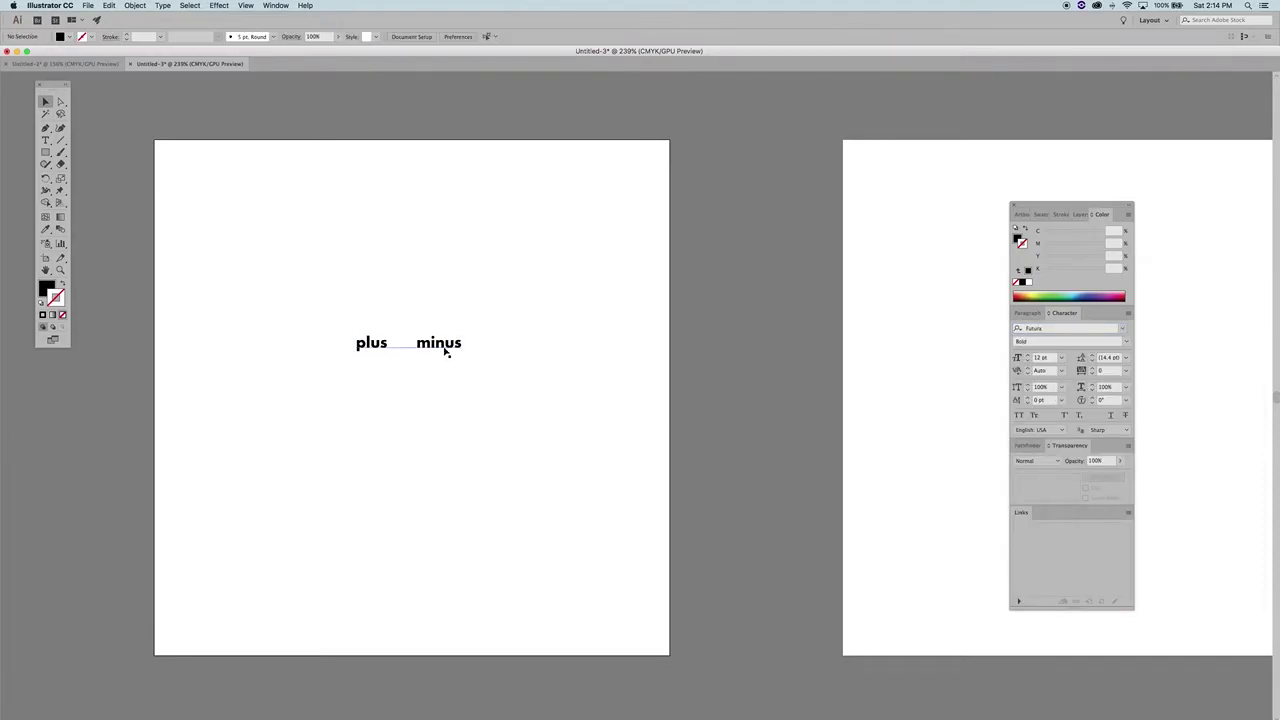
drag(443, 346, 460, 300)
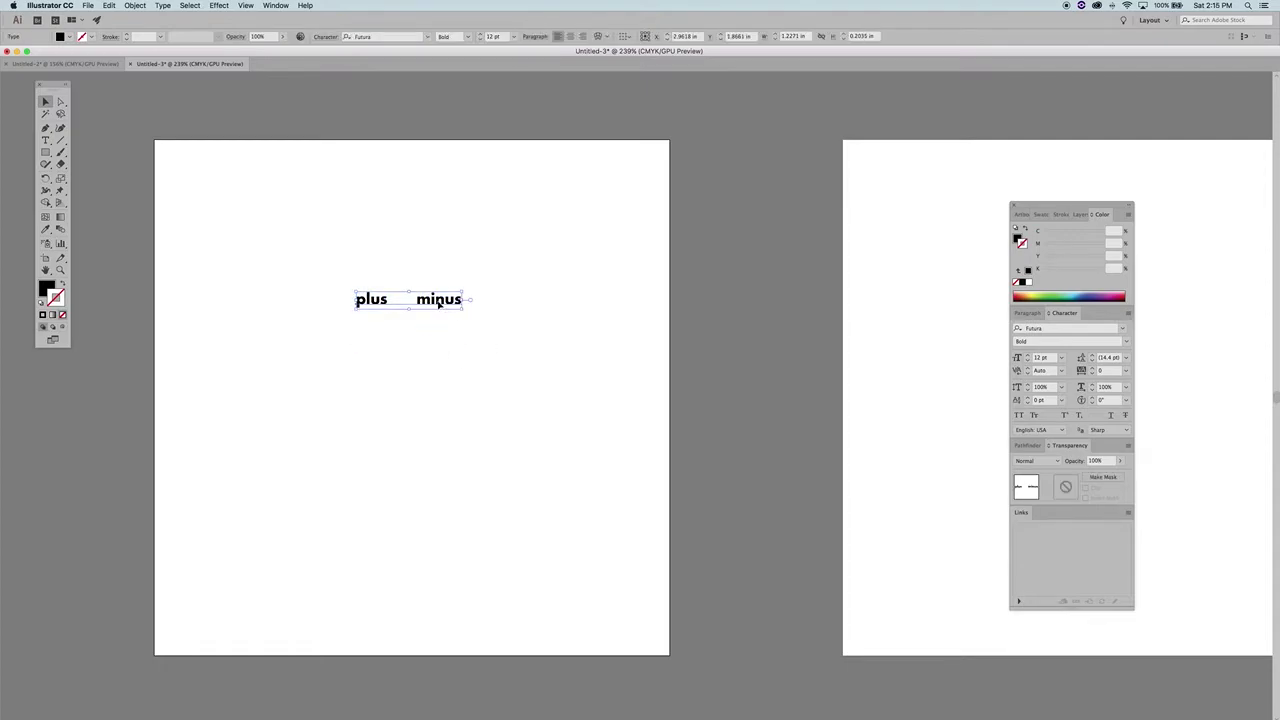
Duplicate the text below the original and change the copy to UPPERCASE
drag(438, 300, 437, 356)
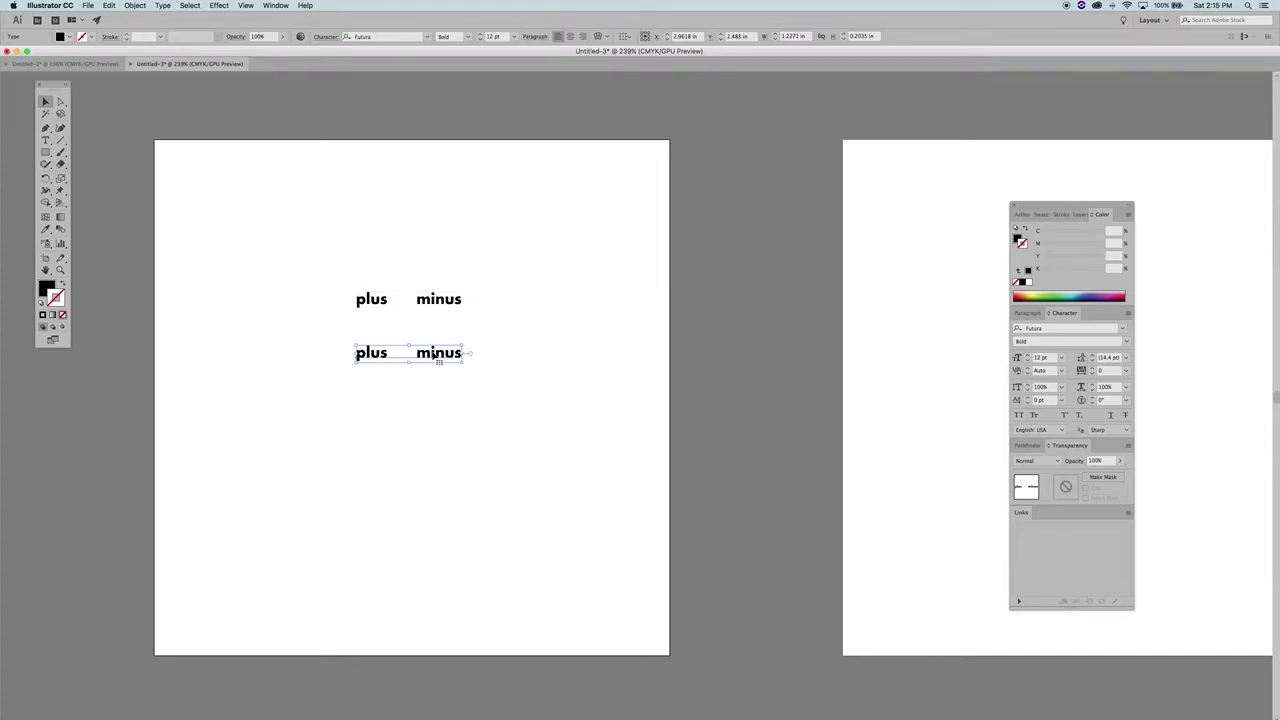
key(t)
click(435, 354)
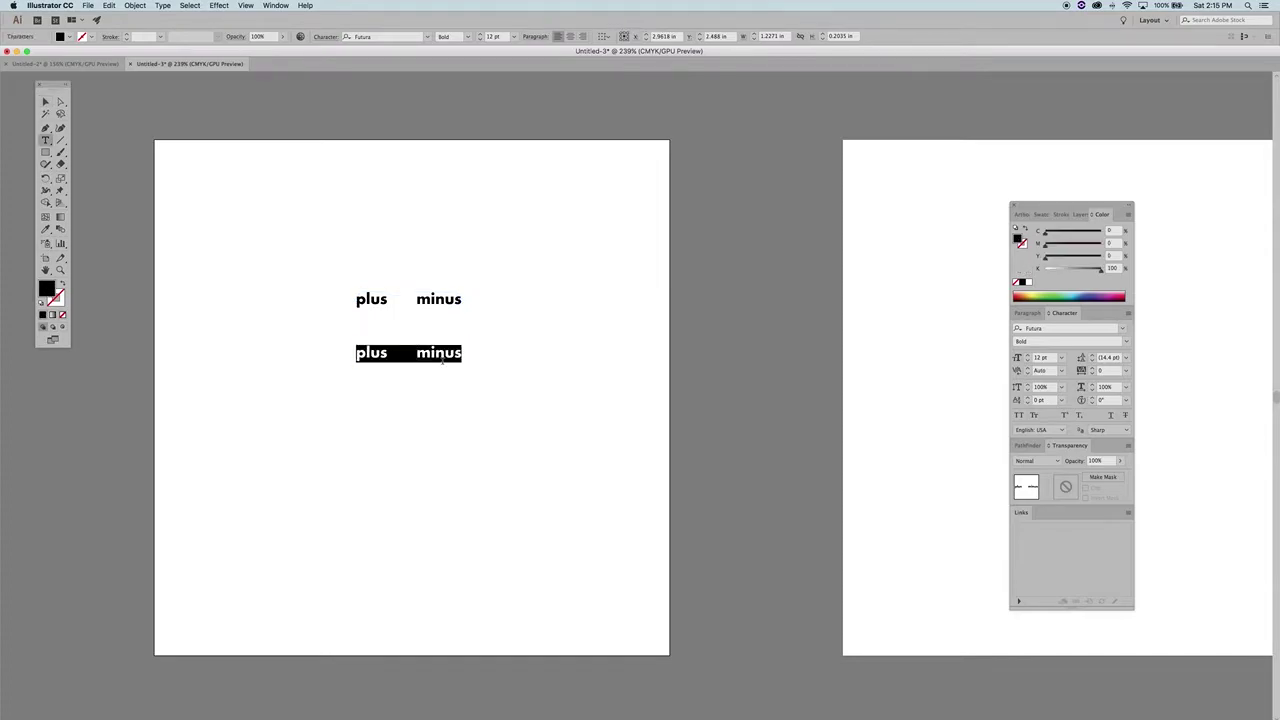
click(163, 6)
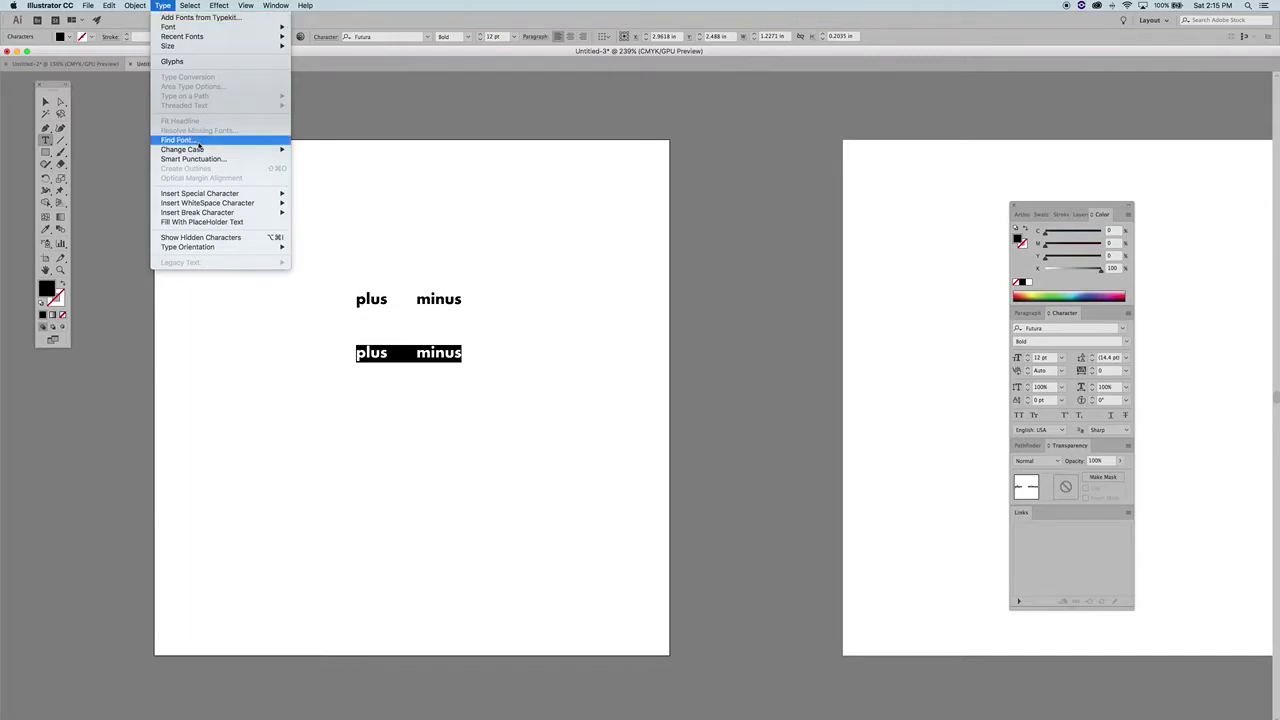
mouse_move(197, 150)
click(311, 150)
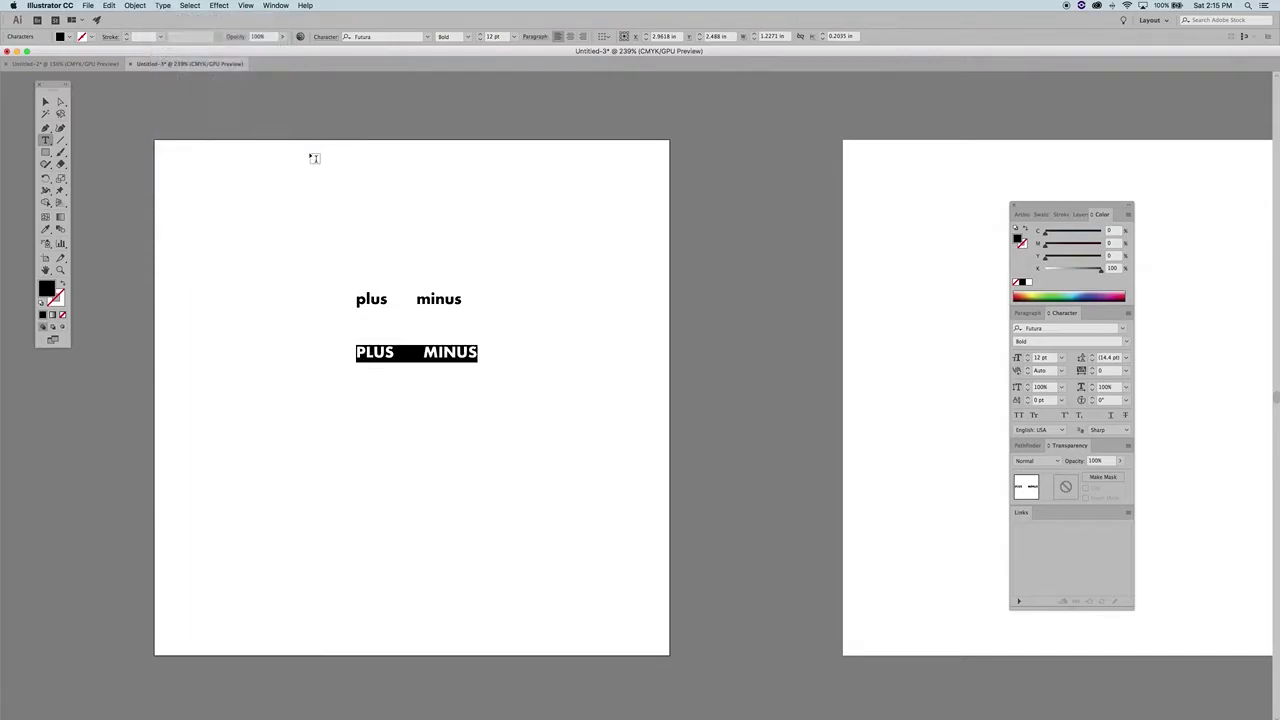
text(x)
key(super+z)
key(super+shift+a)
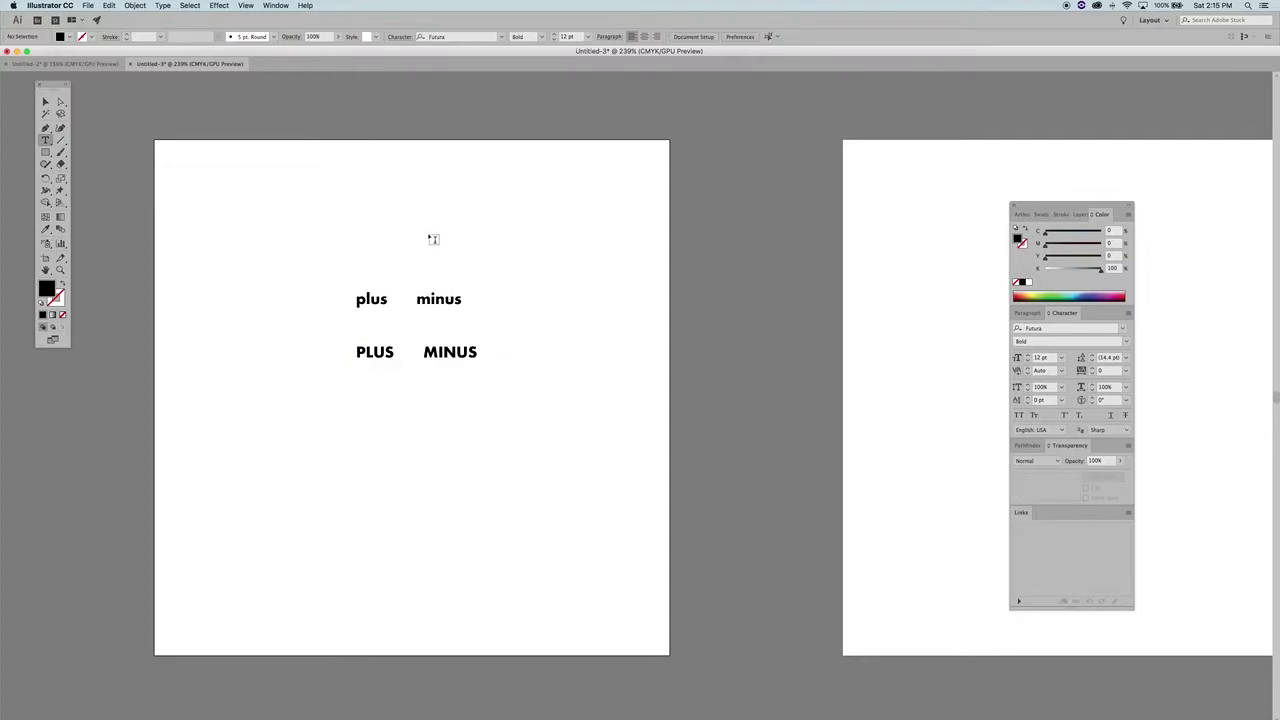
Duplicate the PLUS MINUS line below it and change that copy to Title Case
key(v)
click(450, 357)
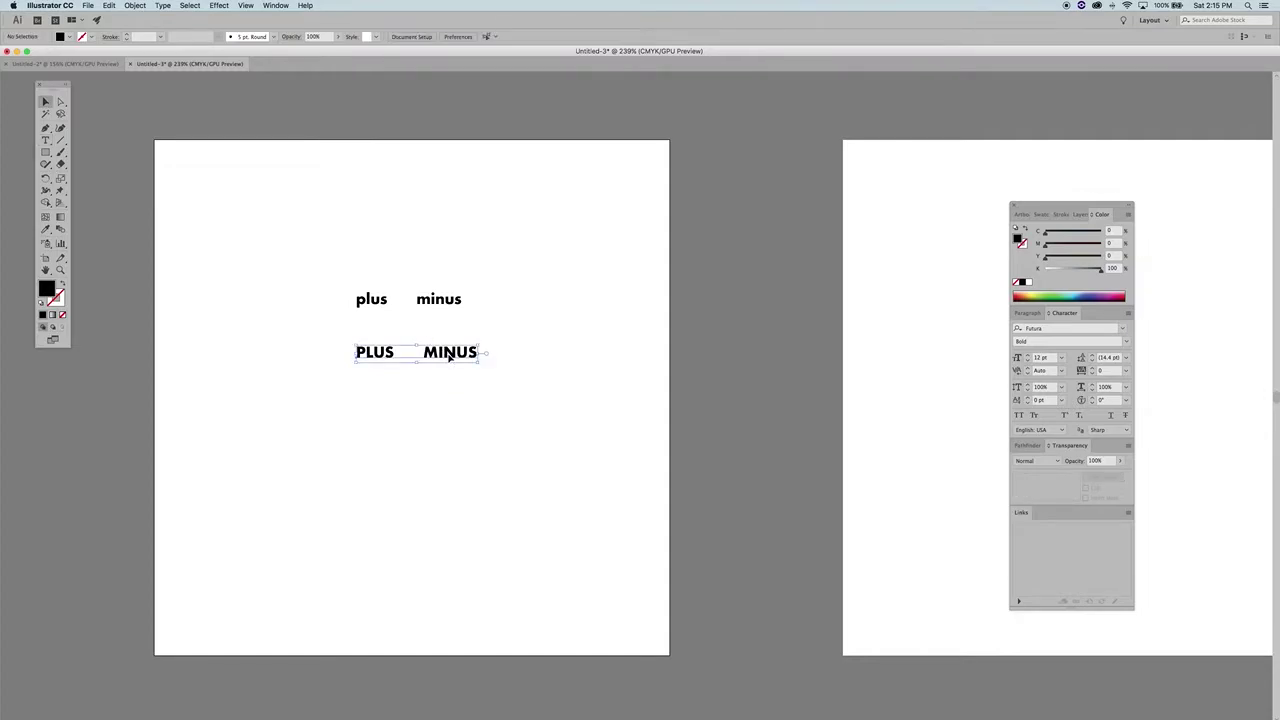
drag(450, 357, 450, 423)
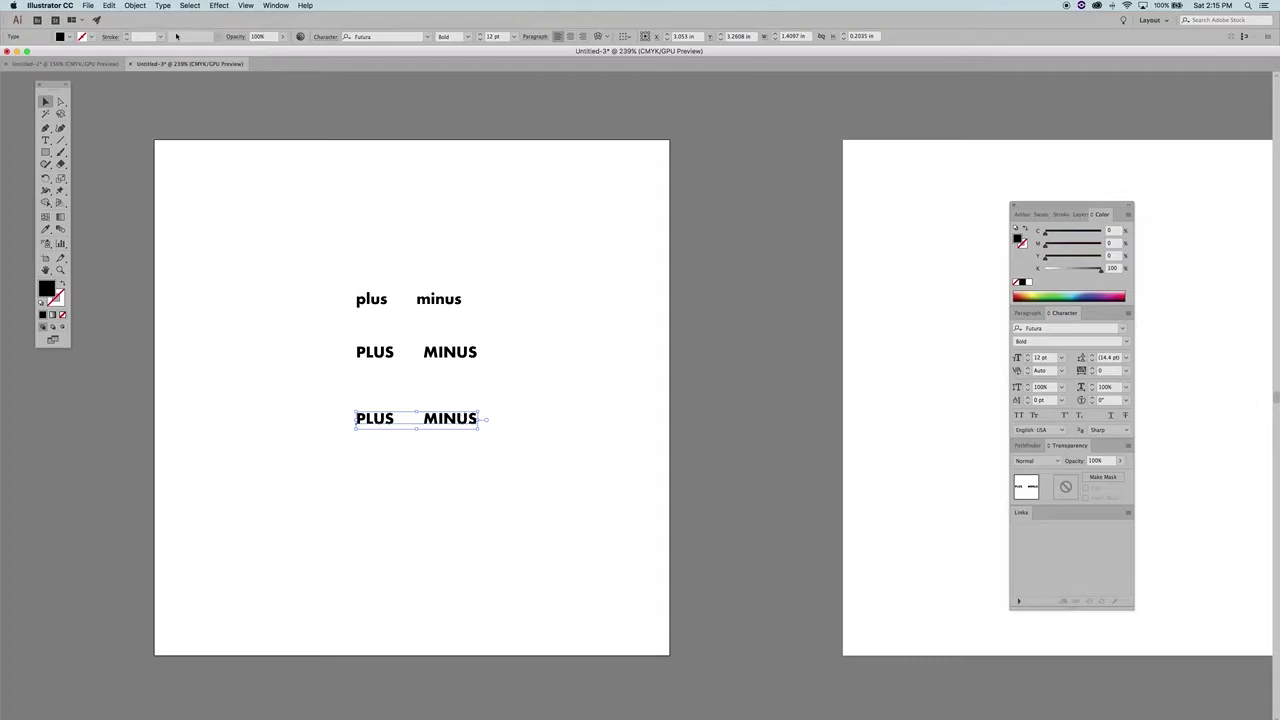
click(163, 5)
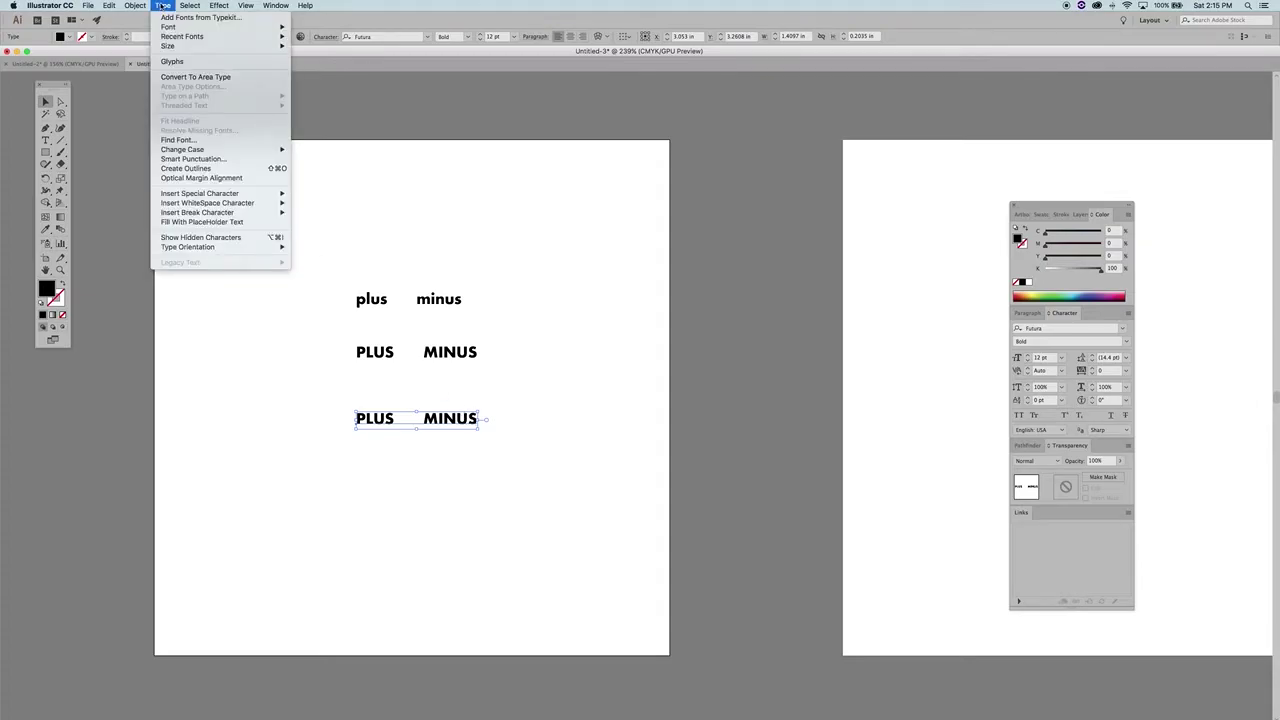
mouse_move(240, 150)
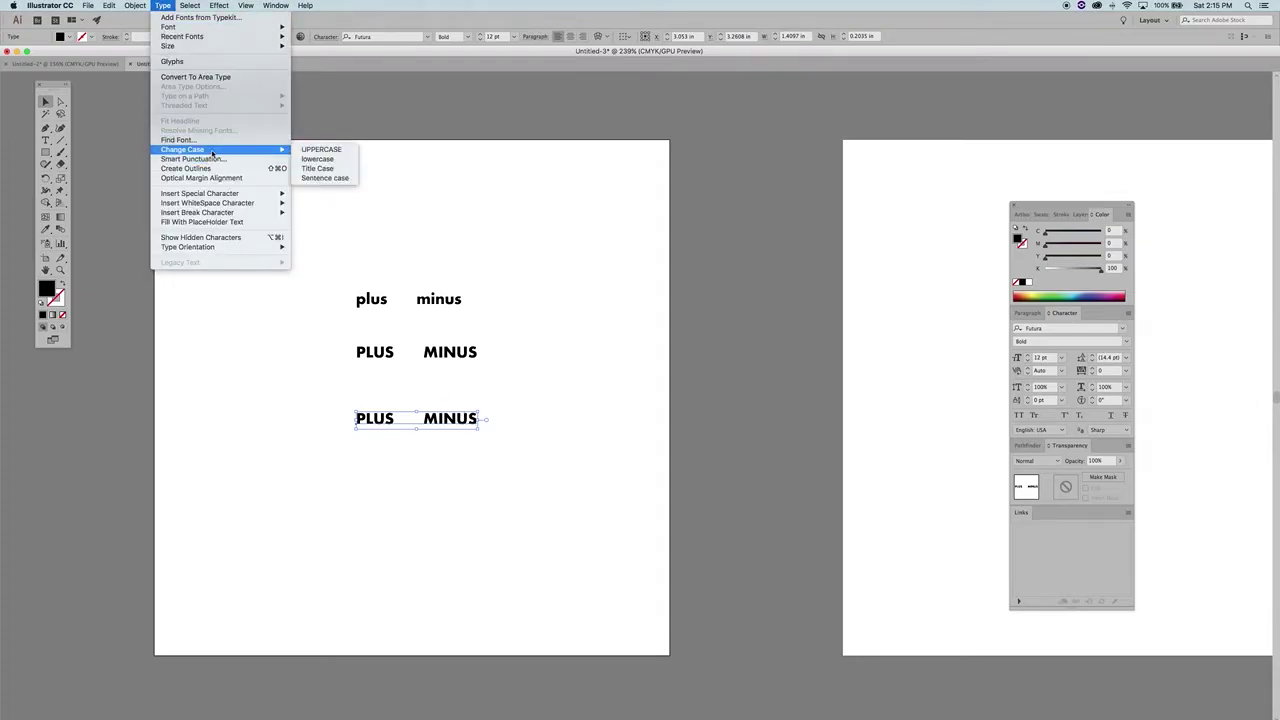
click(316, 168)
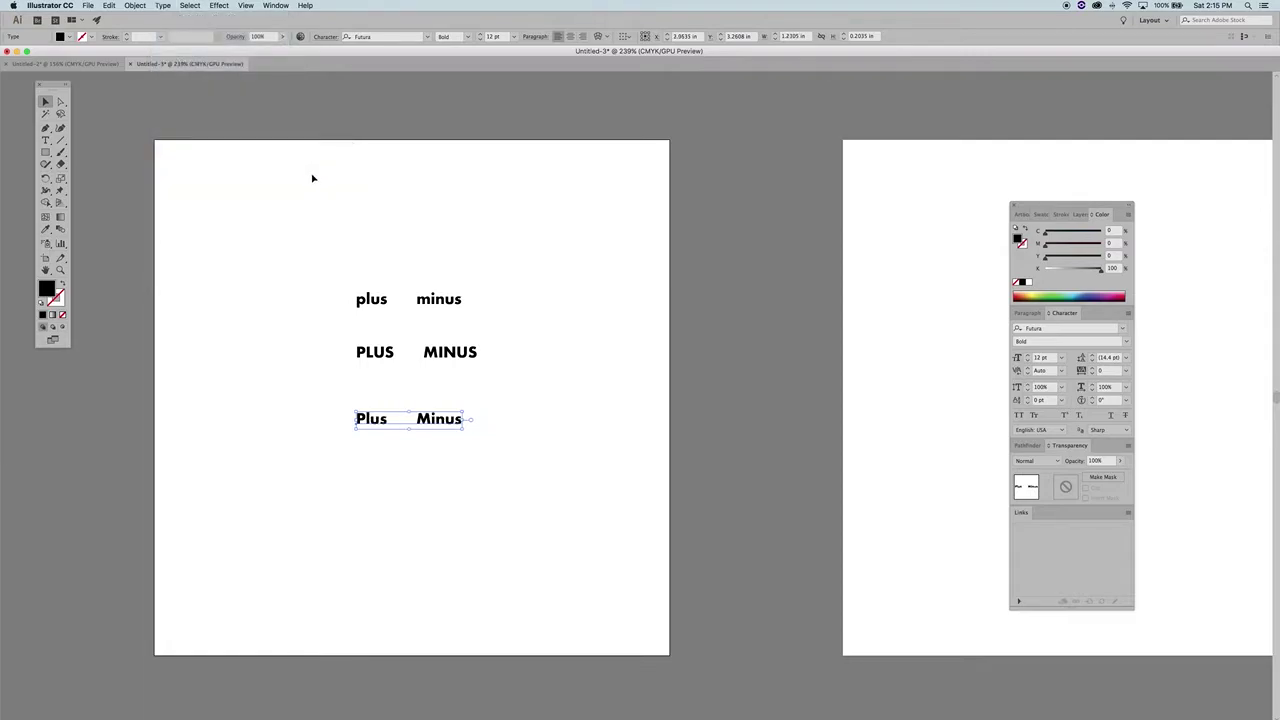
Convert the lowercase 'plus minus' line to outlines, then zoom in and select the outlined group
click(405, 385)
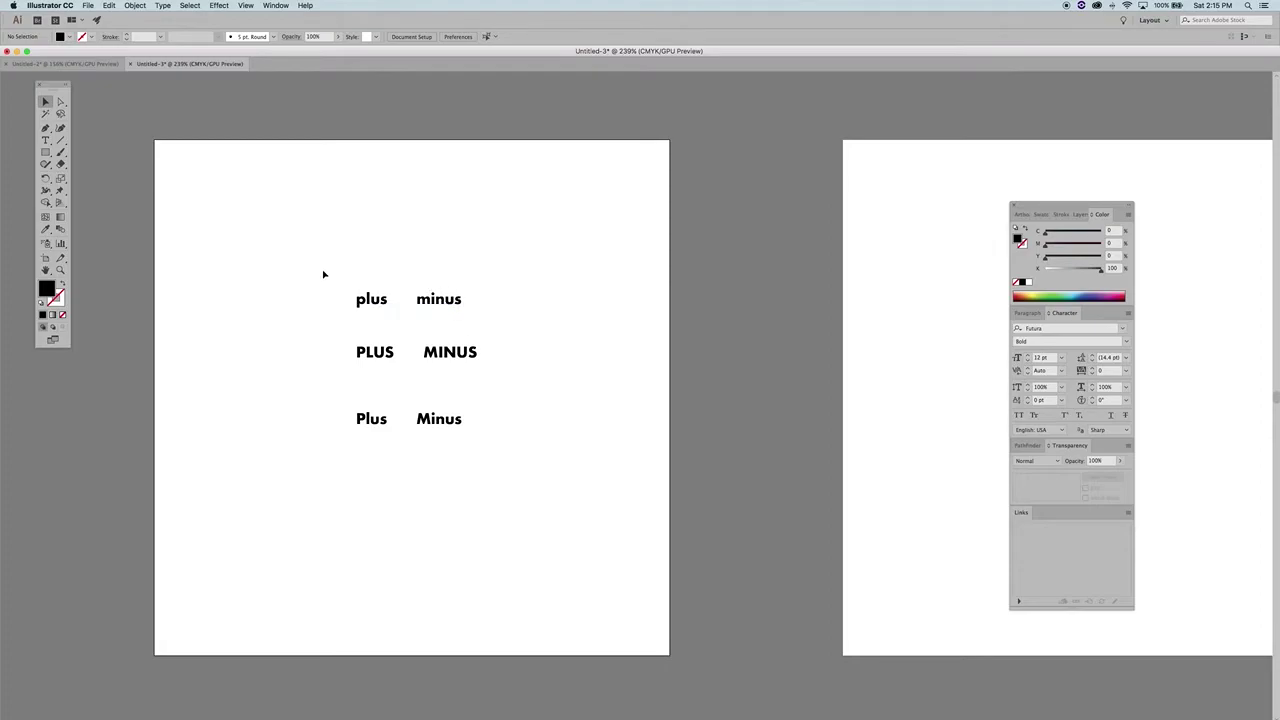
drag(322, 274, 492, 316)
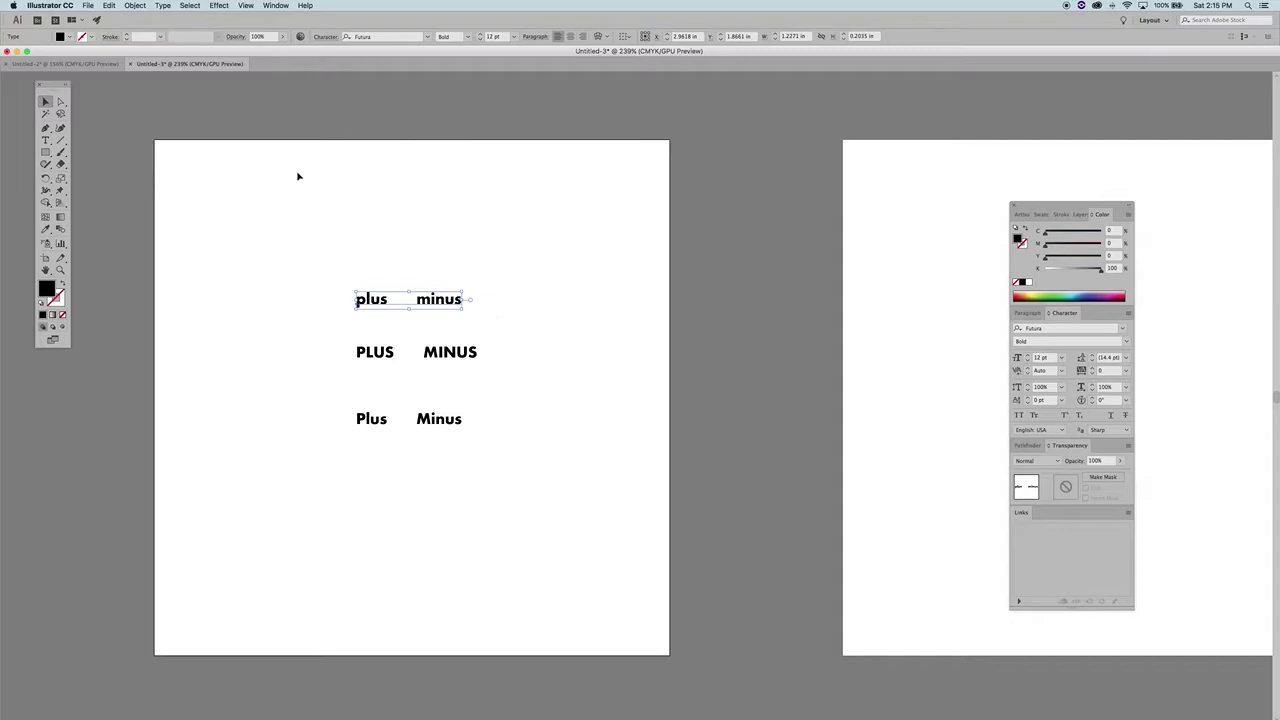
click(162, 5)
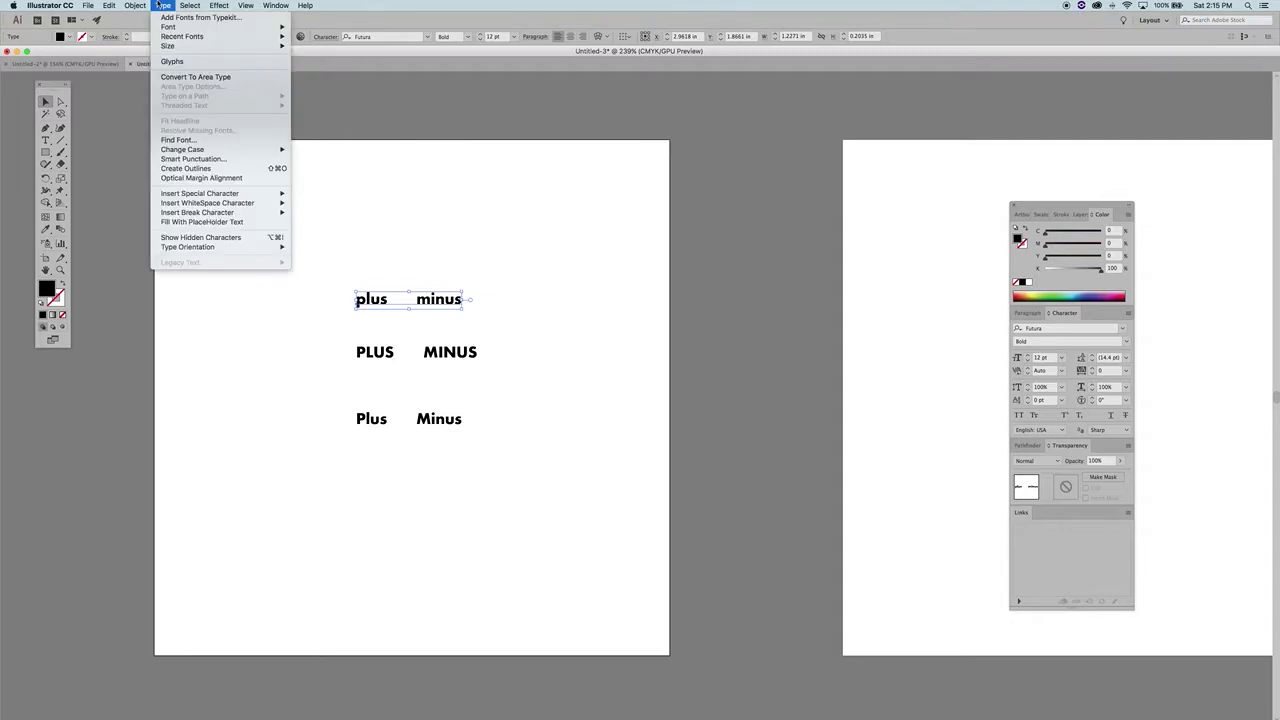
click(203, 170)
click(306, 217)
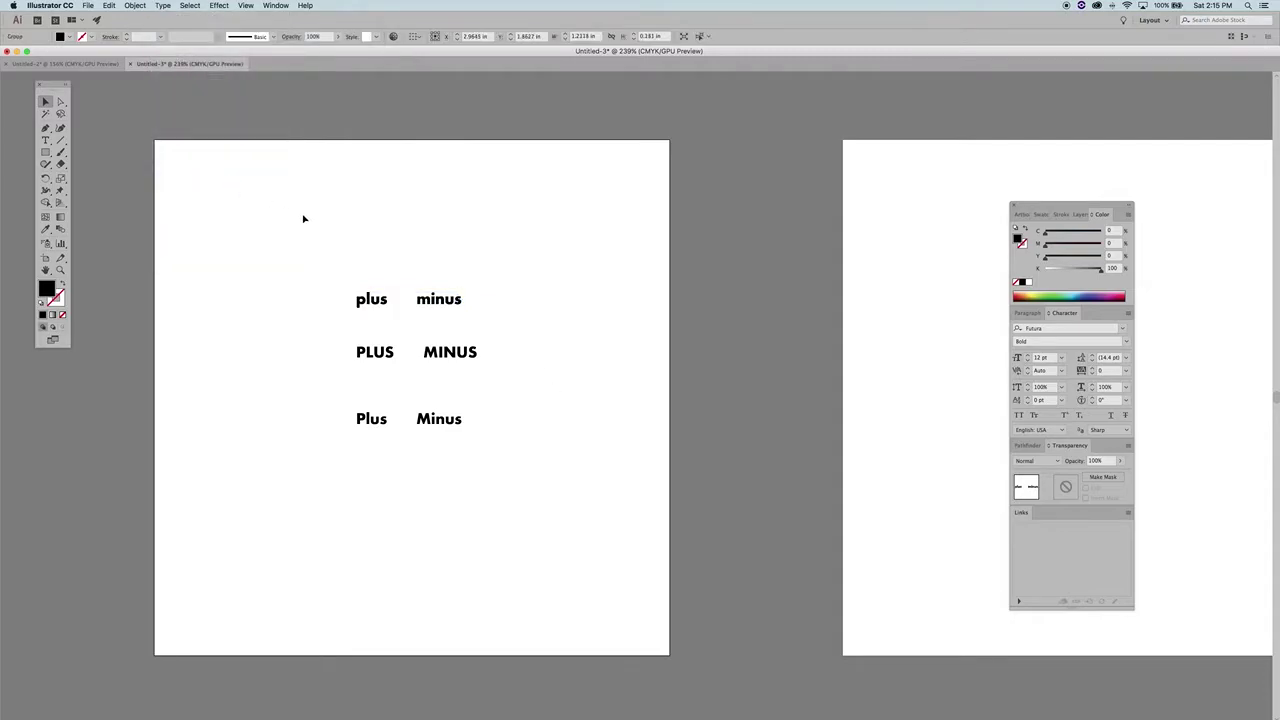
key(z)
drag(297, 251, 493, 338)
drag(574, 363, 344, 270)
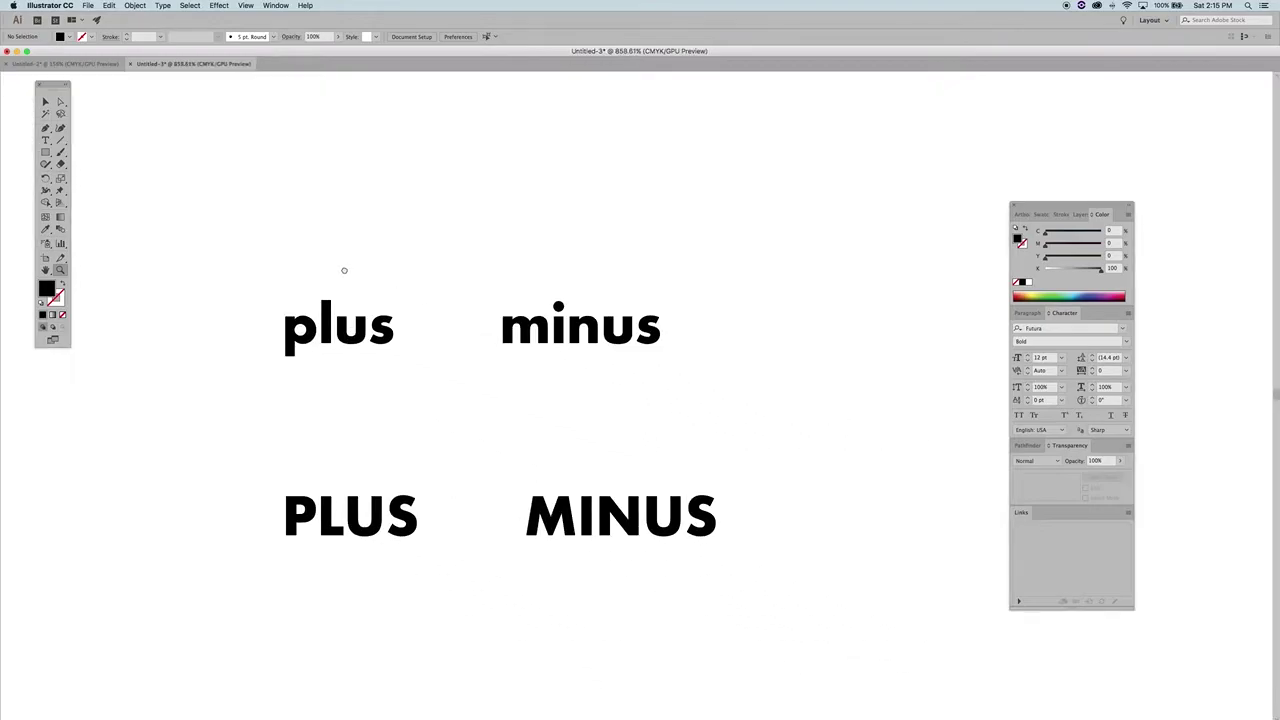
key(v)
click(516, 345)
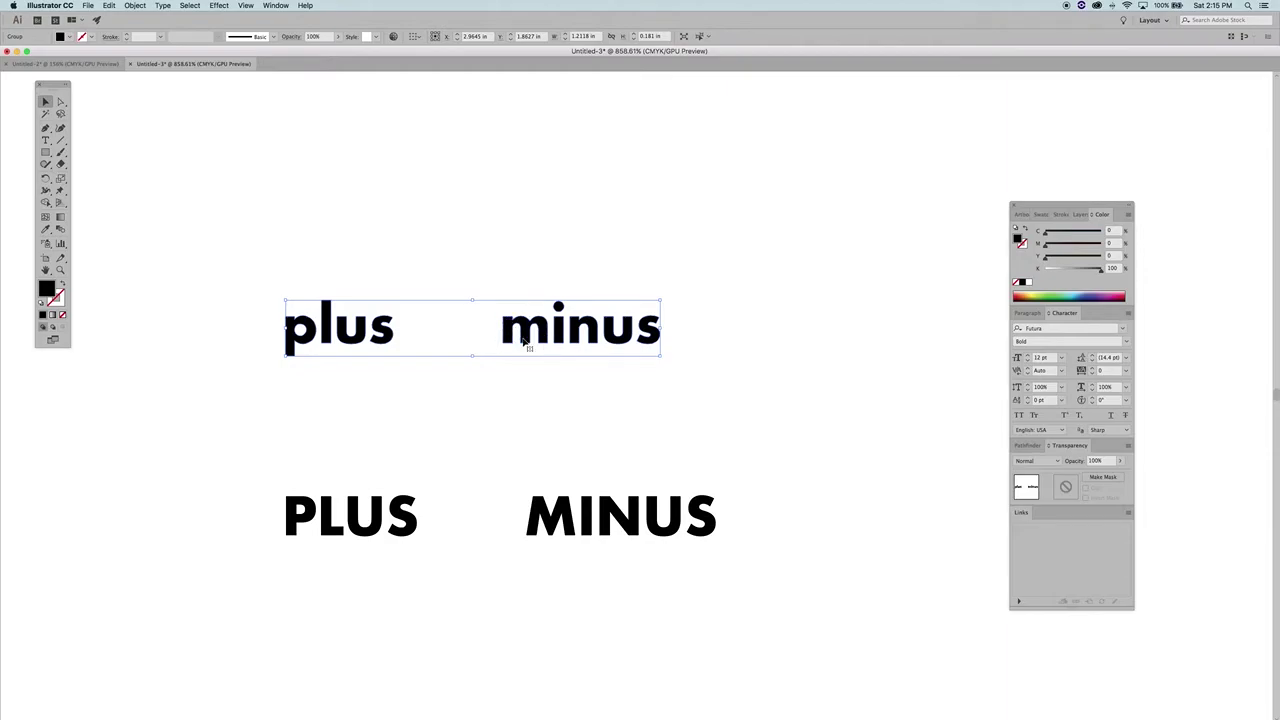
Ungroup the outlined letters and drop the 'i' of minus below the word
click(135, 5)
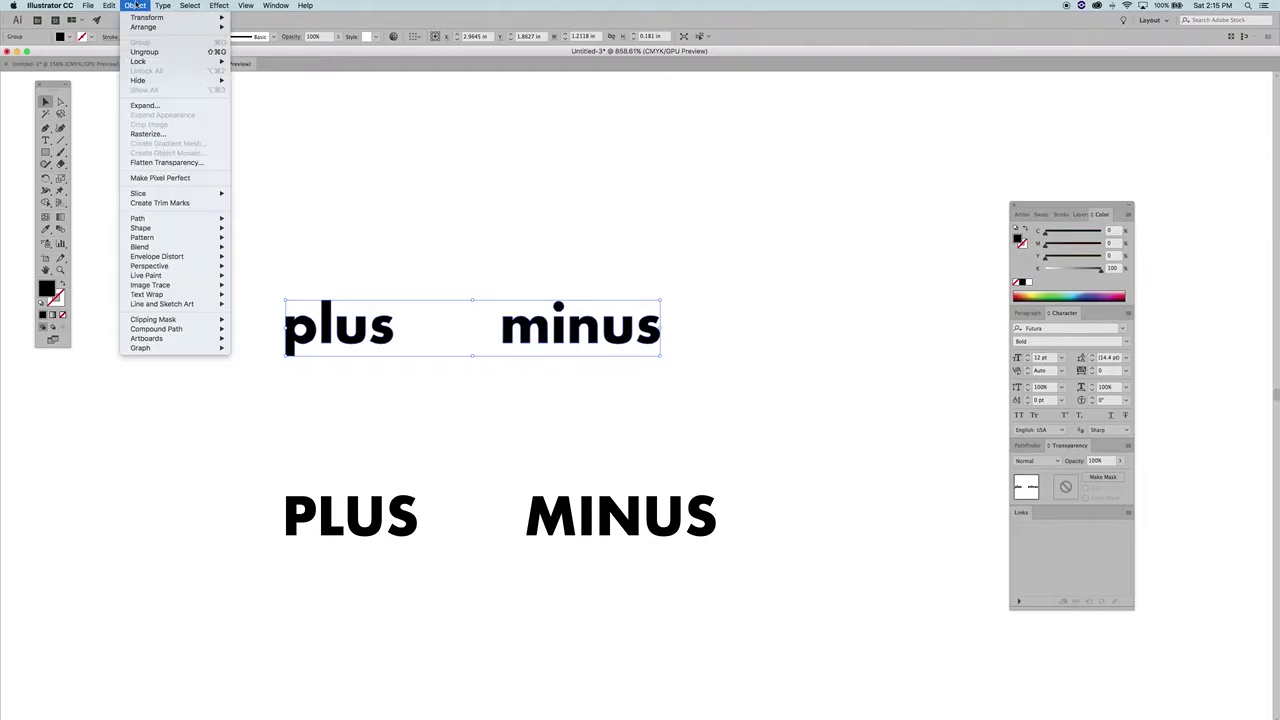
click(144, 51)
click(374, 221)
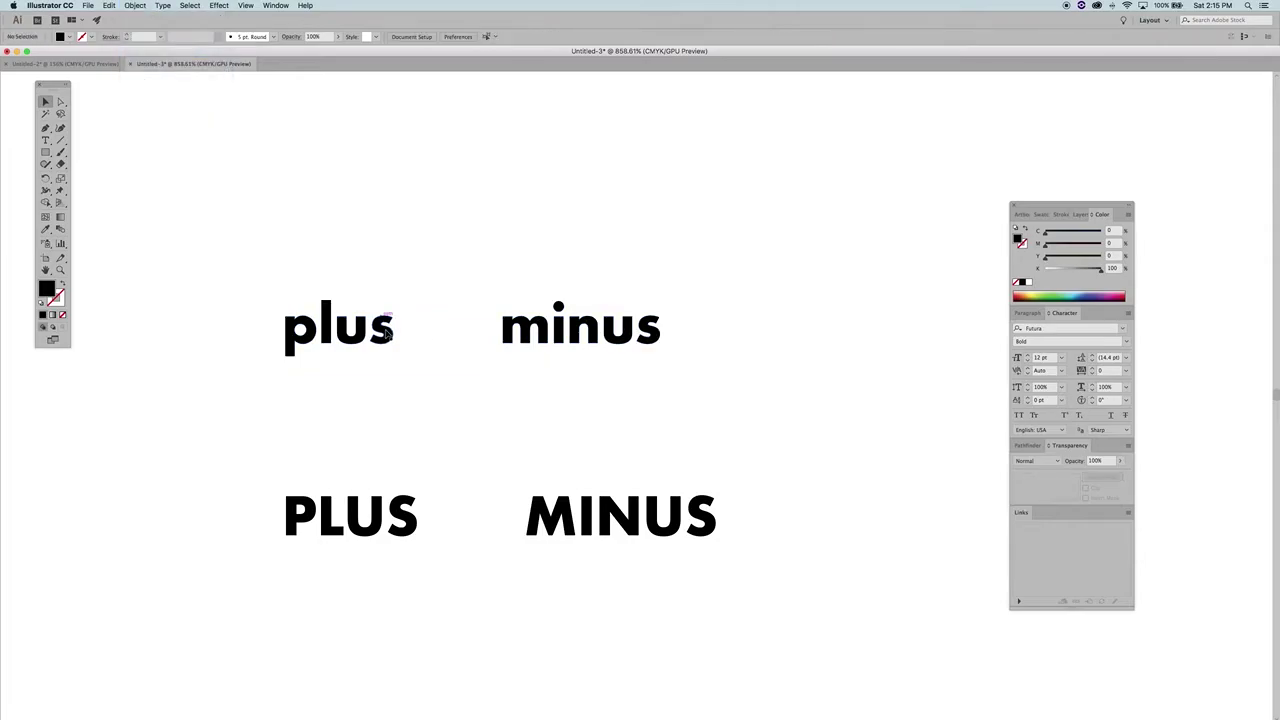
click(385, 333)
click(351, 331)
click(329, 334)
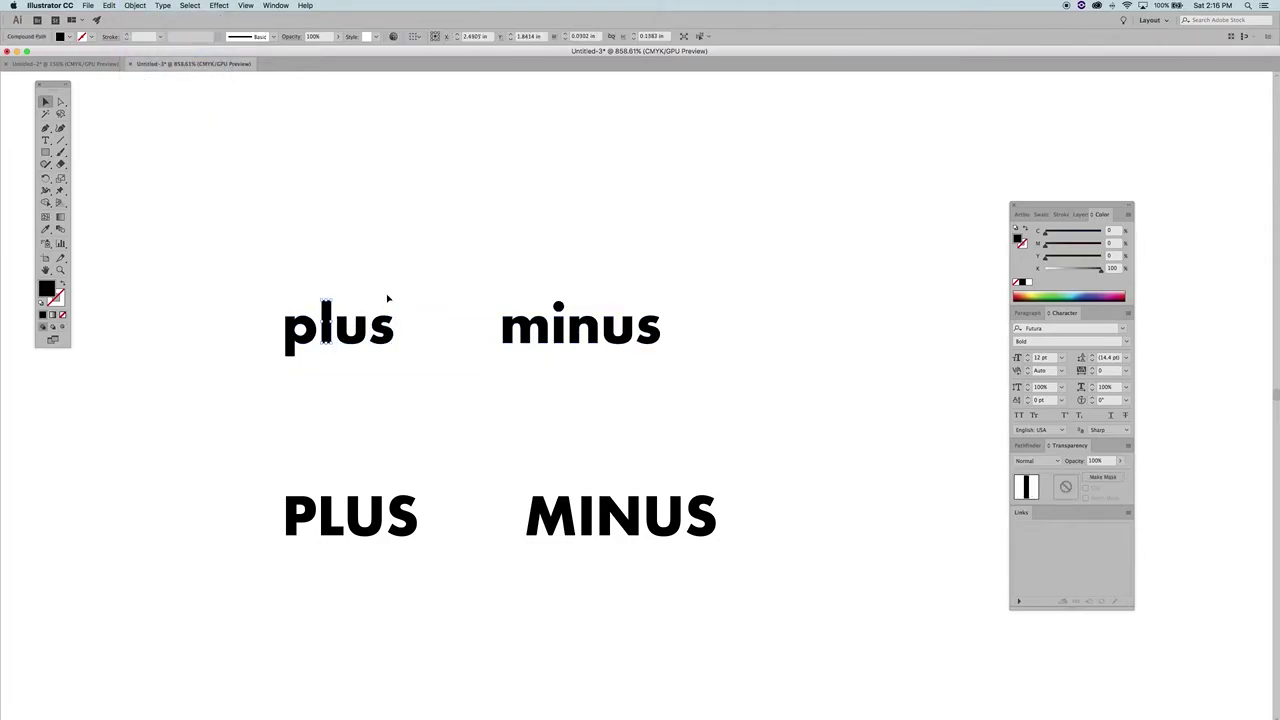
click(402, 300)
drag(460, 281, 640, 350)
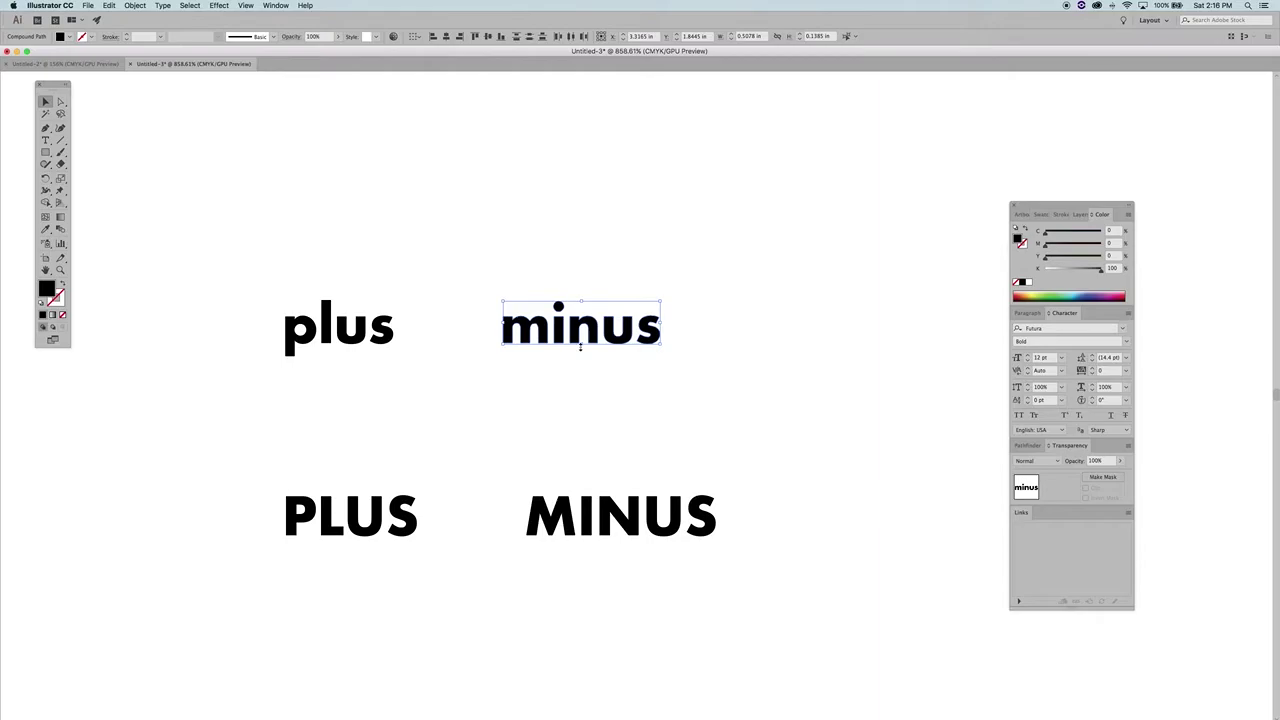
click(597, 274)
click(560, 330)
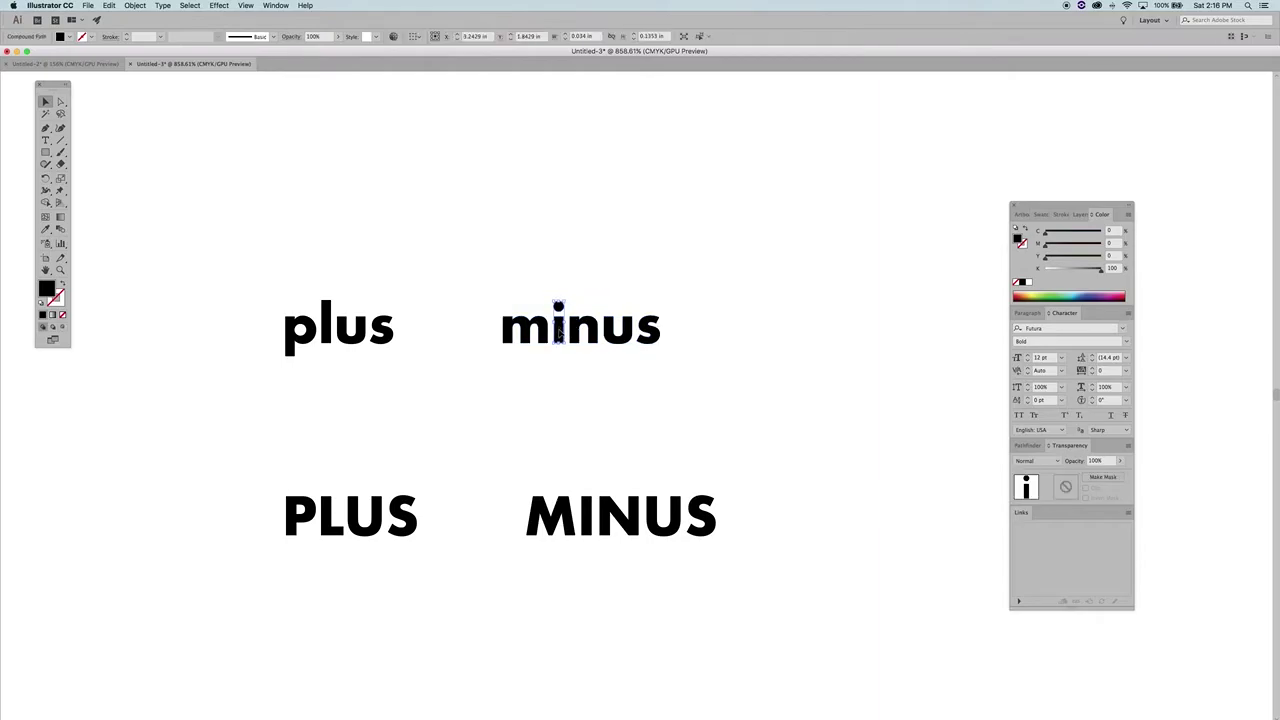
drag(558, 306, 558, 345)
click(663, 366)
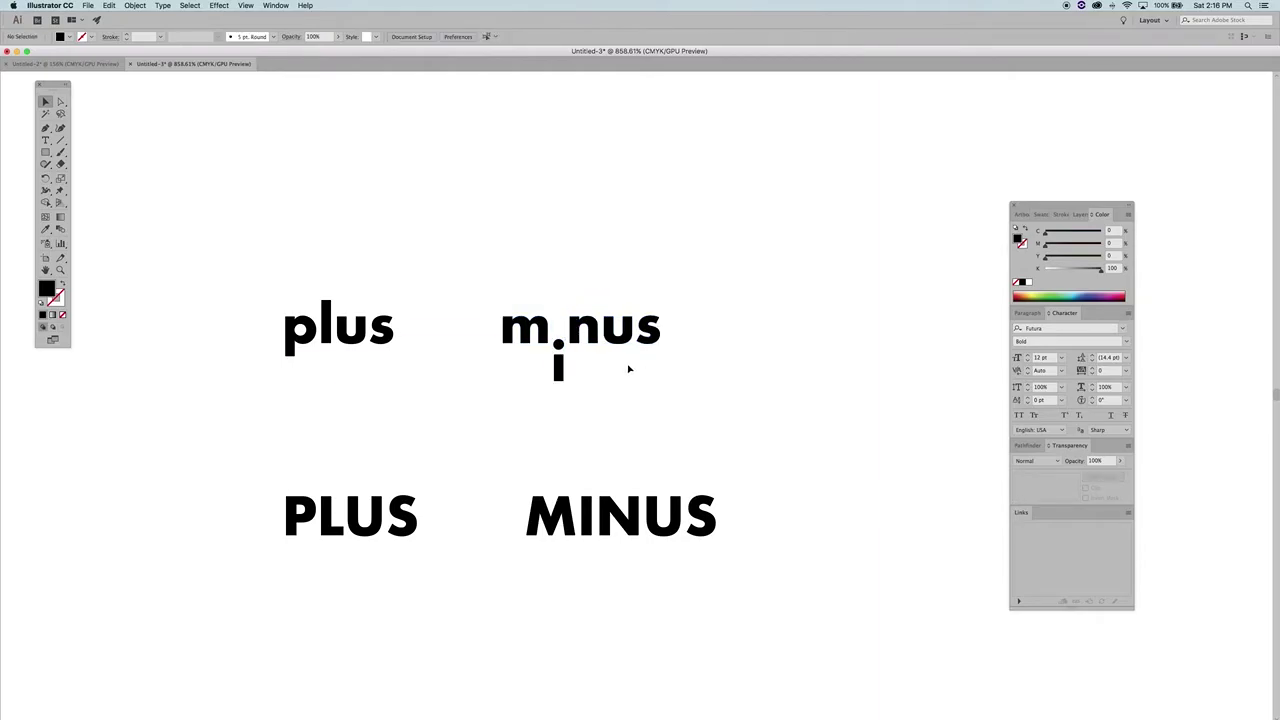
Move 'plus' to sit above 'minus', trying and undoing a raise of its 'us'
drag(336, 332, 543, 313)
click(645, 290)
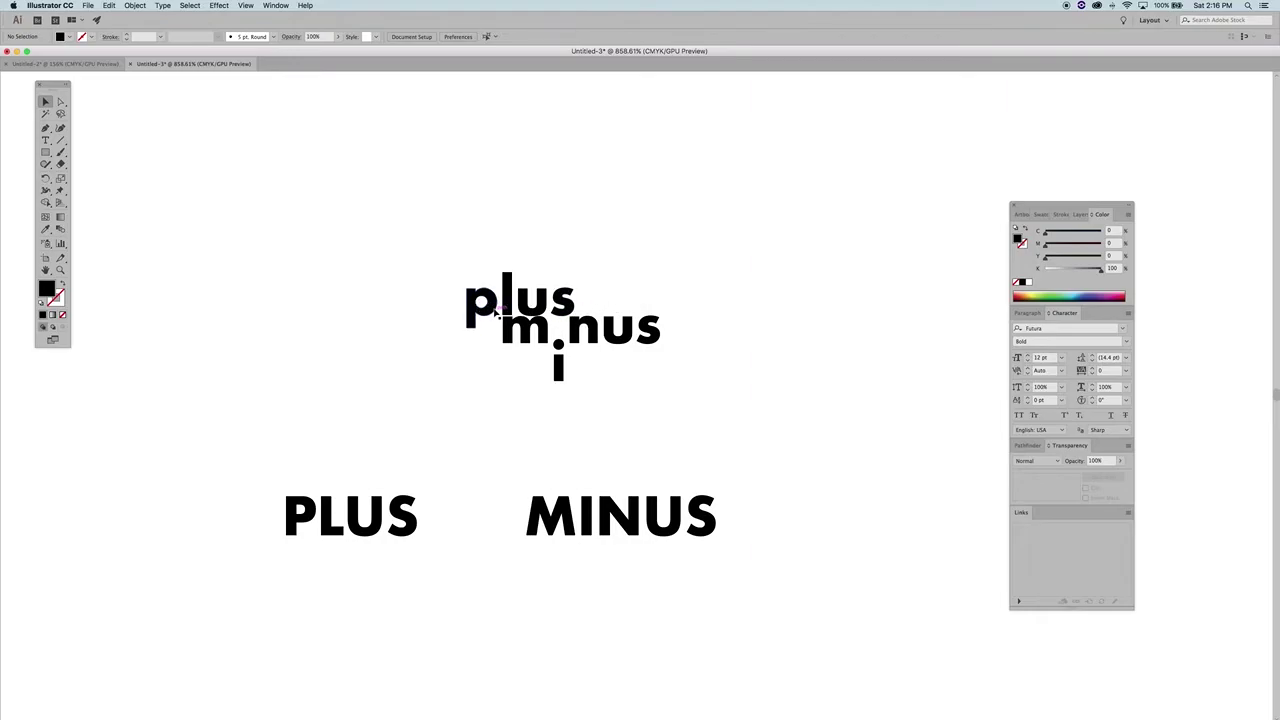
drag(446, 287, 468, 318)
click(705, 263)
drag(561, 305, 527, 292)
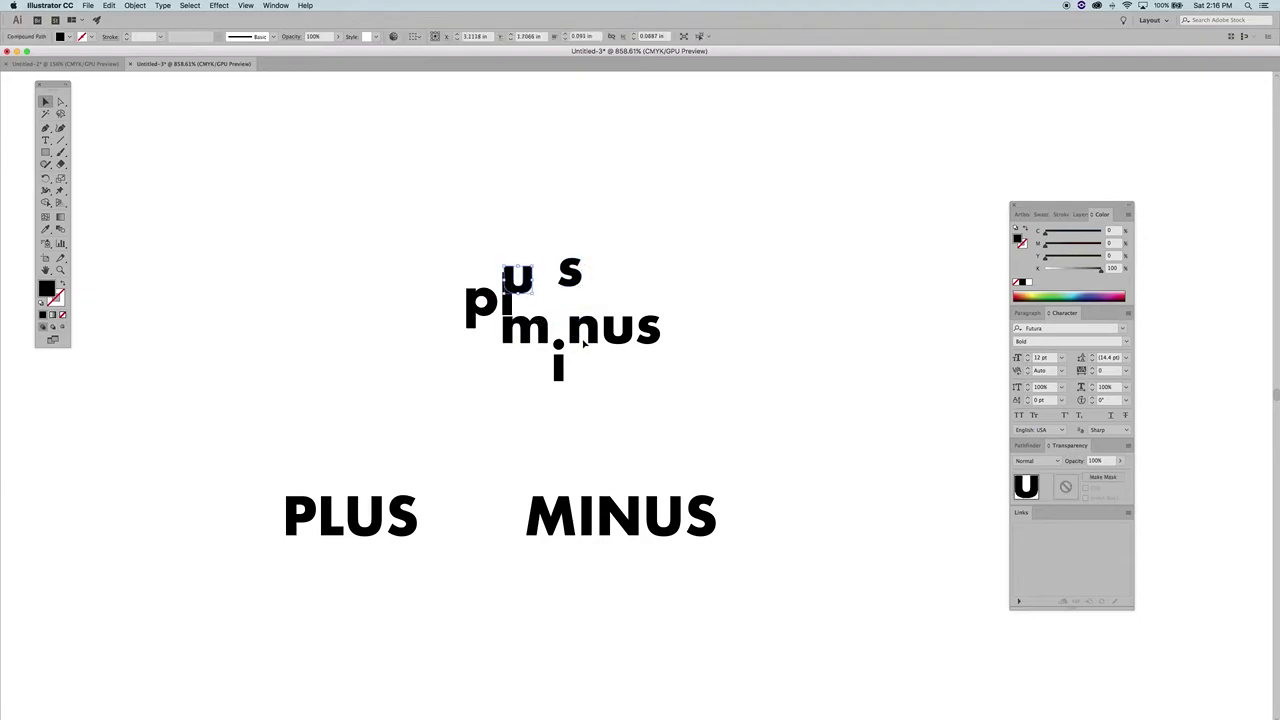
key(super+z)
key(super+z)
click(644, 293)
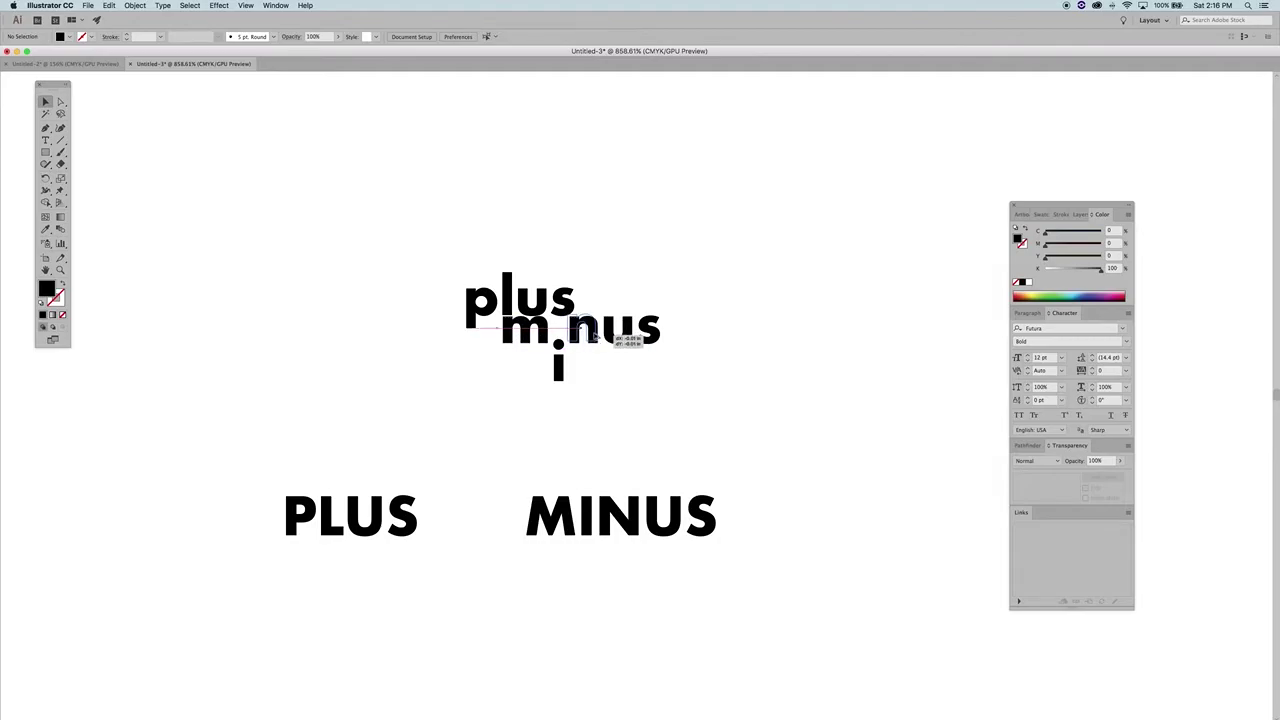
click(585, 332)
click(579, 348)
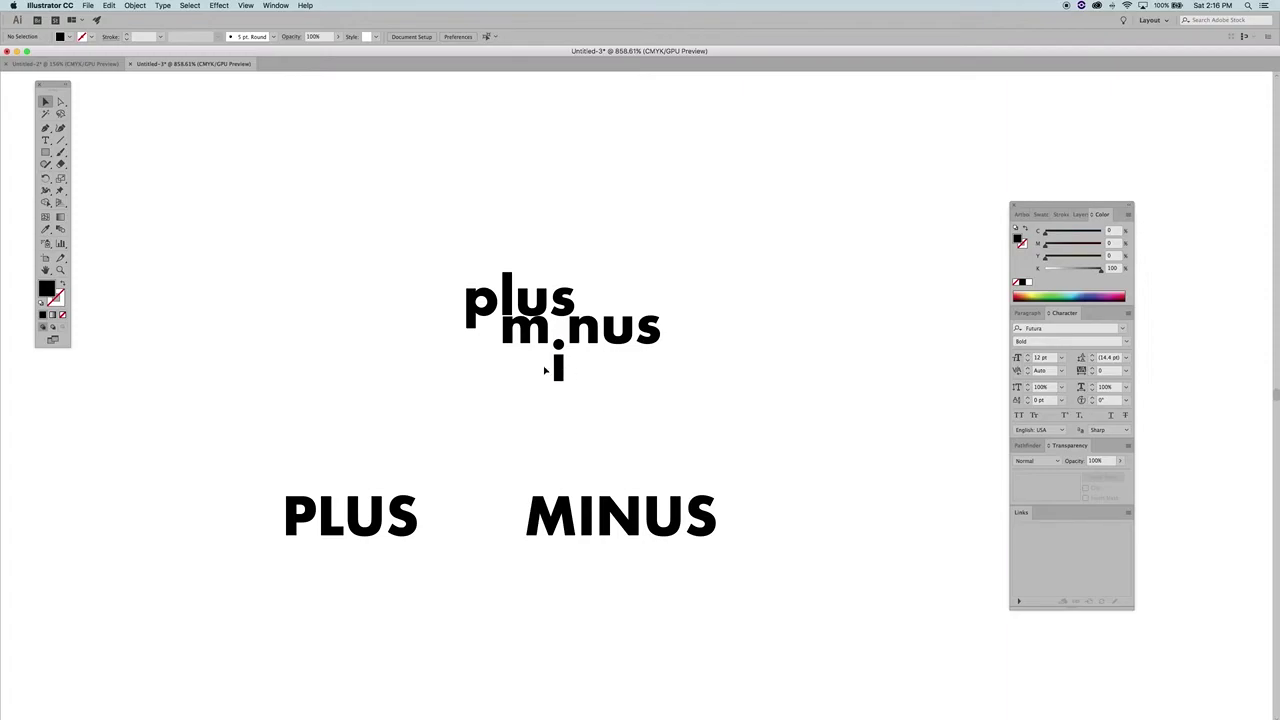
Duplicate the stacked plus-over-minus arrangement above and to the left for trial variations
drag(430, 290, 666, 288)
click(738, 319)
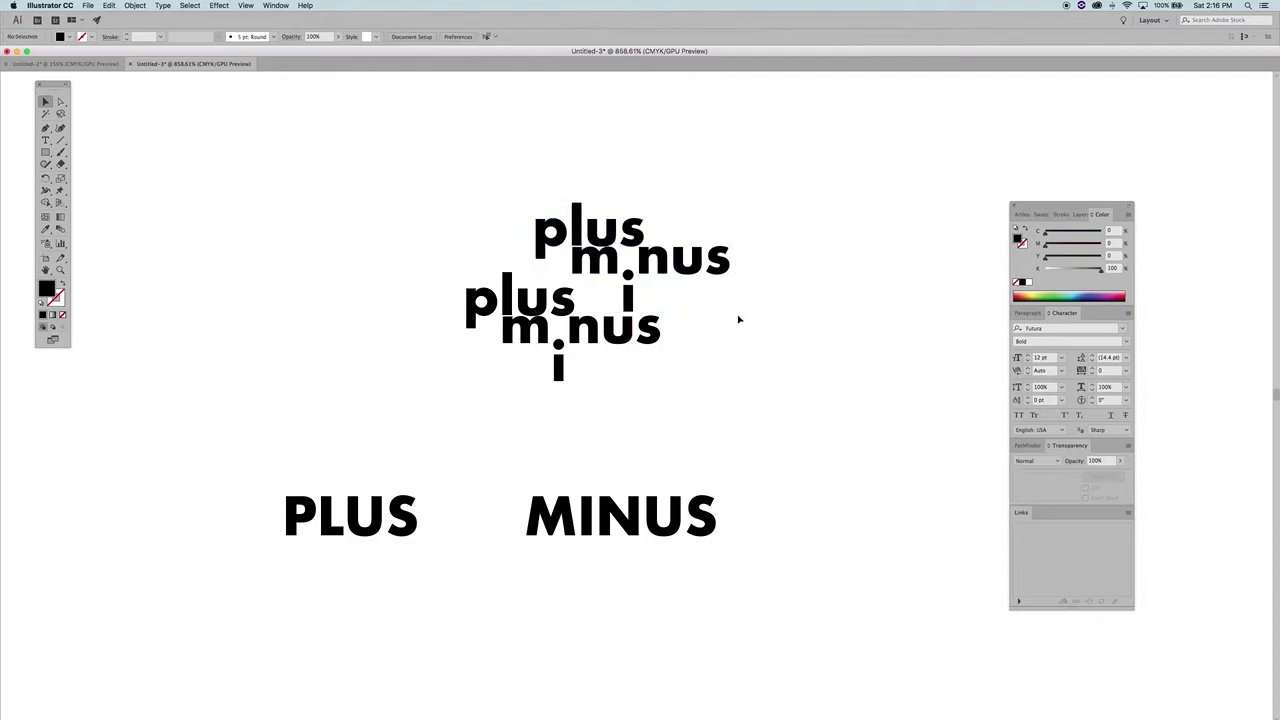
drag(503, 194, 414, 270)
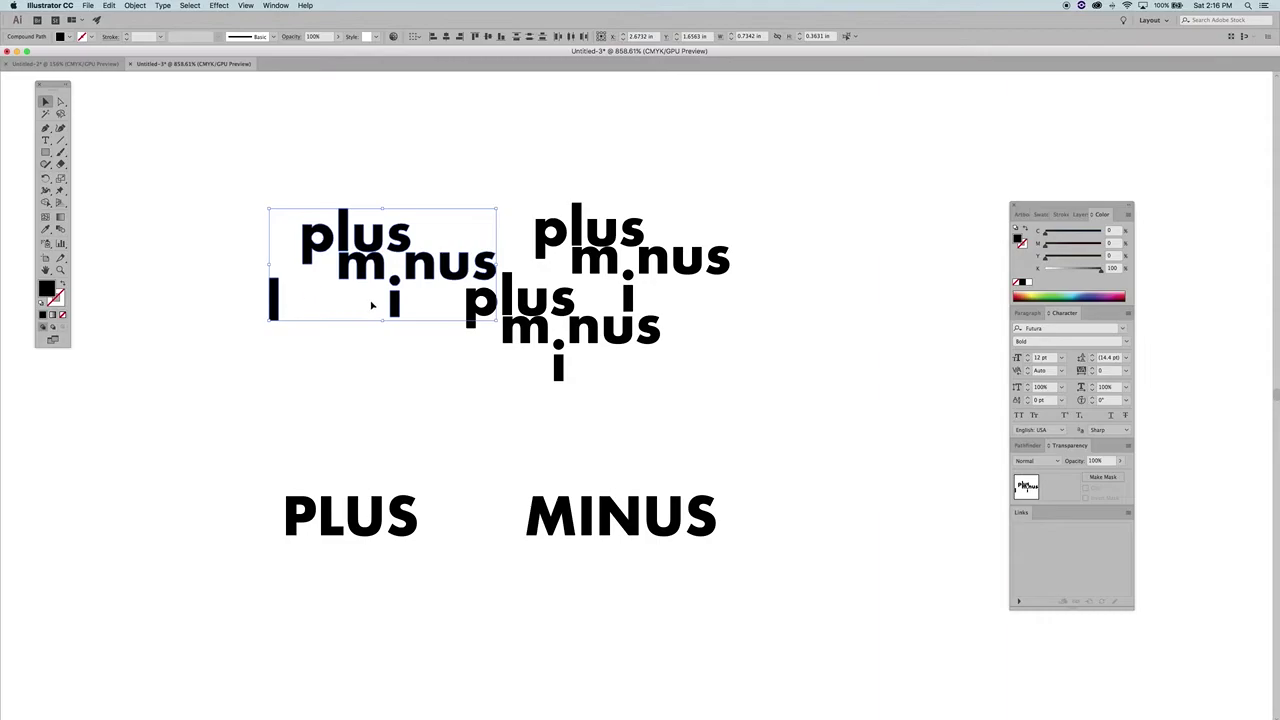
key(super+z)
drag(480, 177, 722, 268)
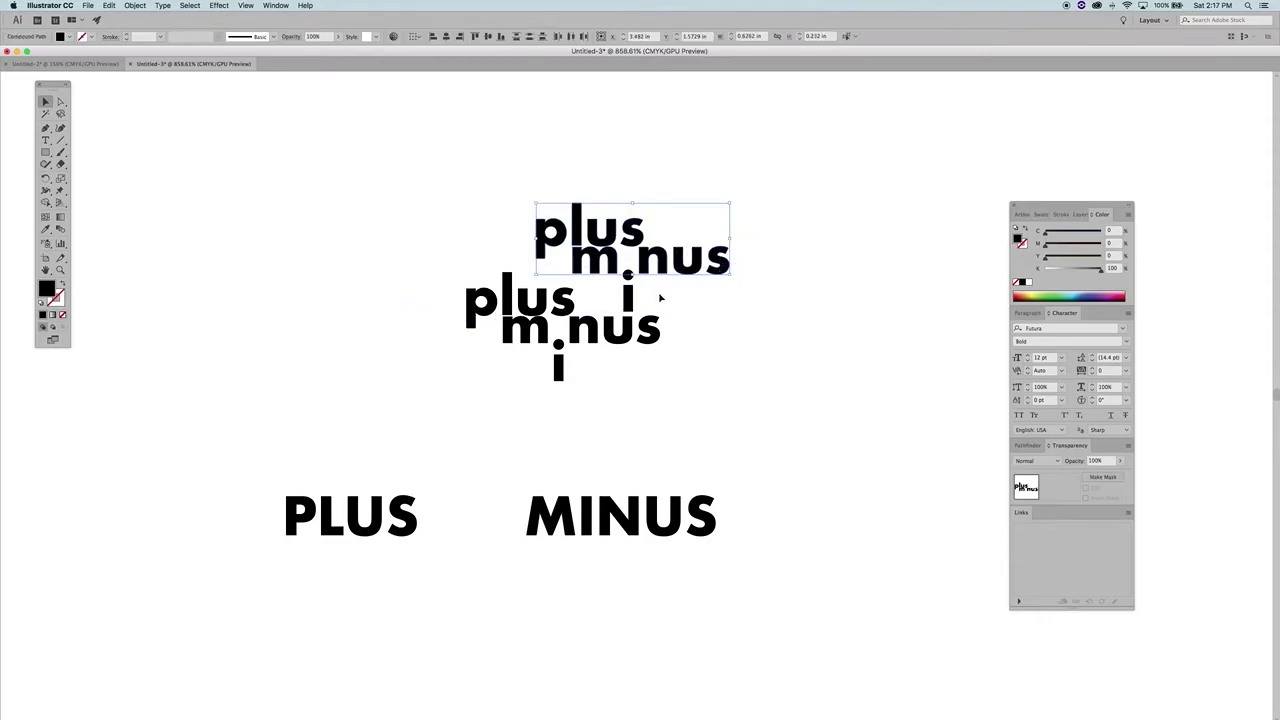
click(630, 296)
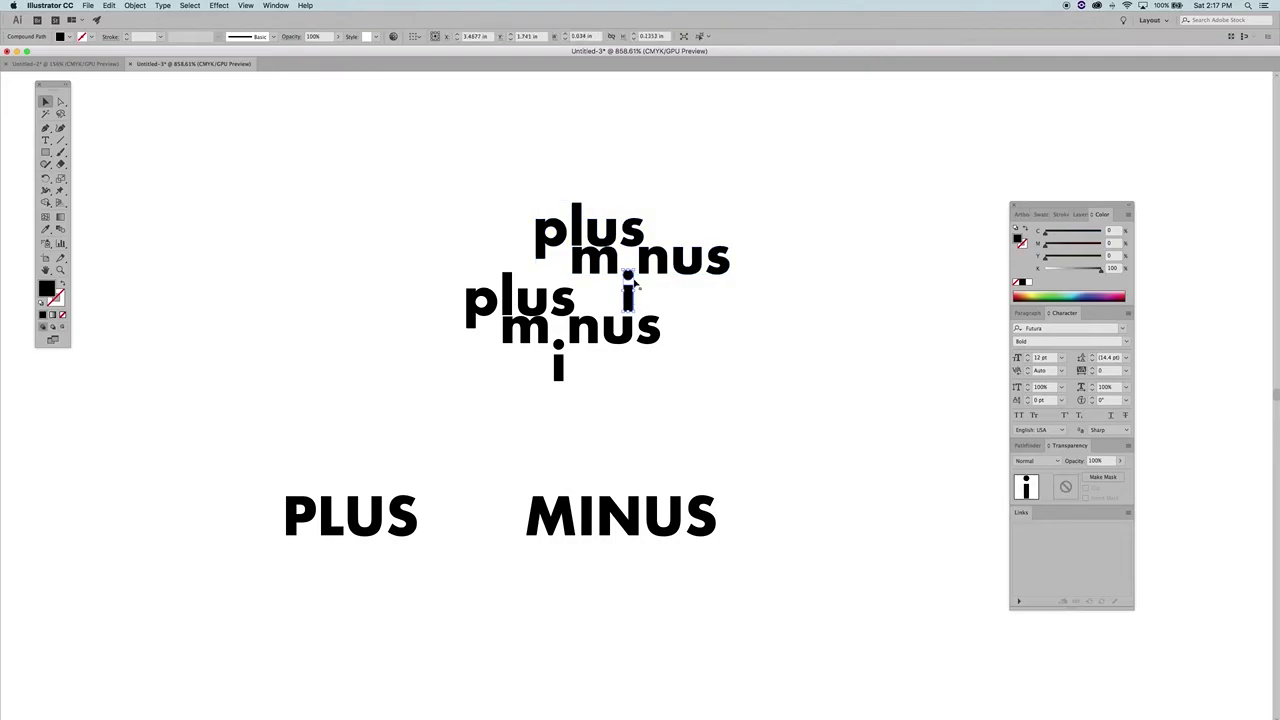
drag(735, 207, 751, 260)
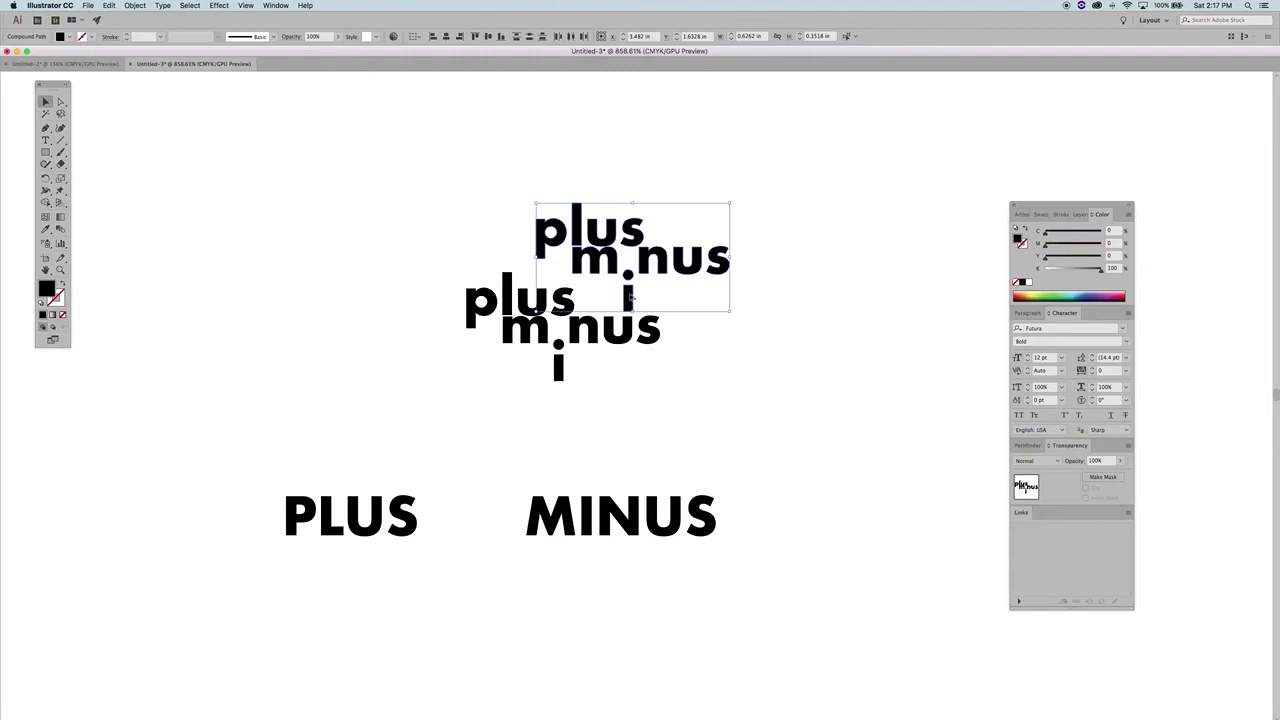
drag(630, 296, 395, 305)
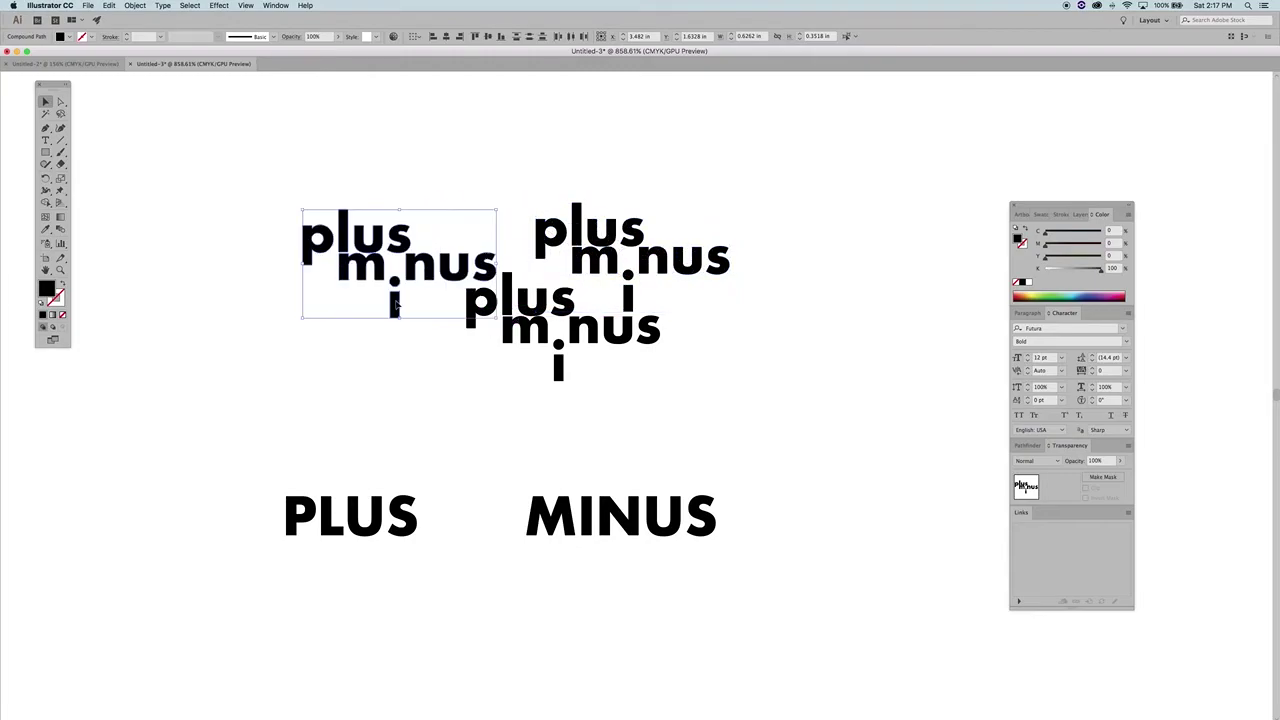
click(589, 154)
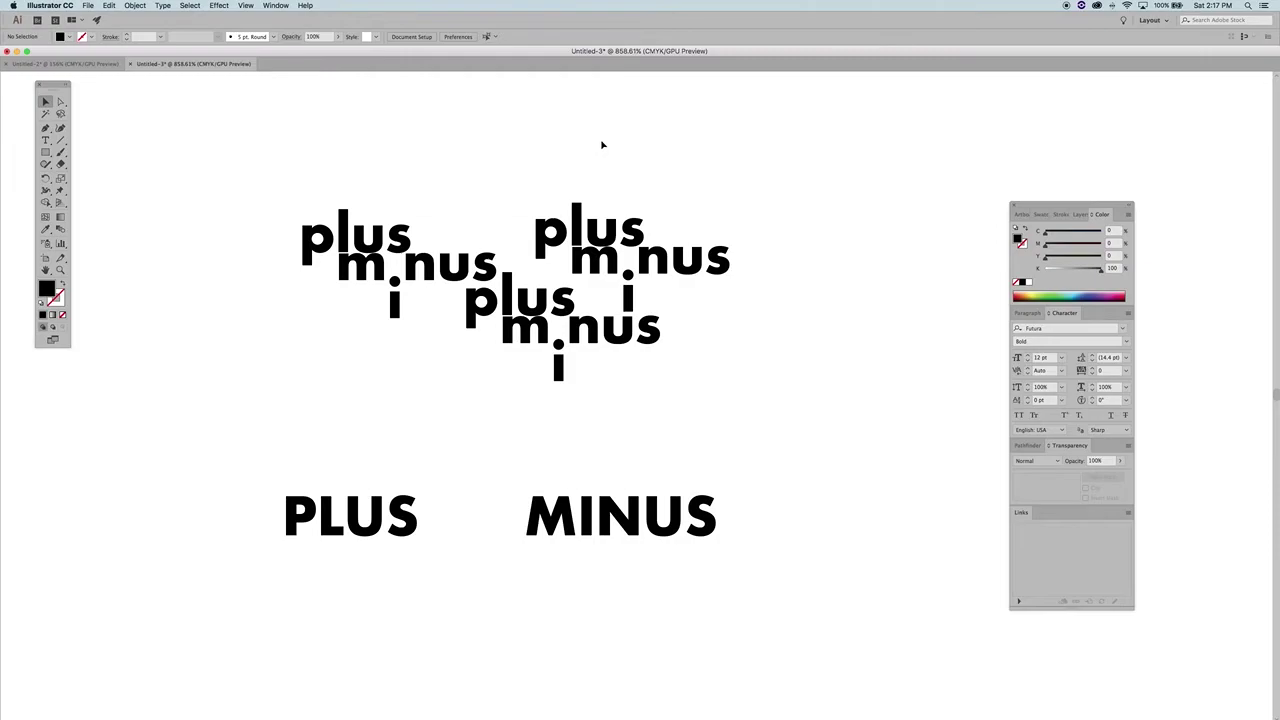
Move the 'pl' of the upper copy down and left onto the other letters
drag(480, 176, 584, 268)
drag(628, 200, 749, 263)
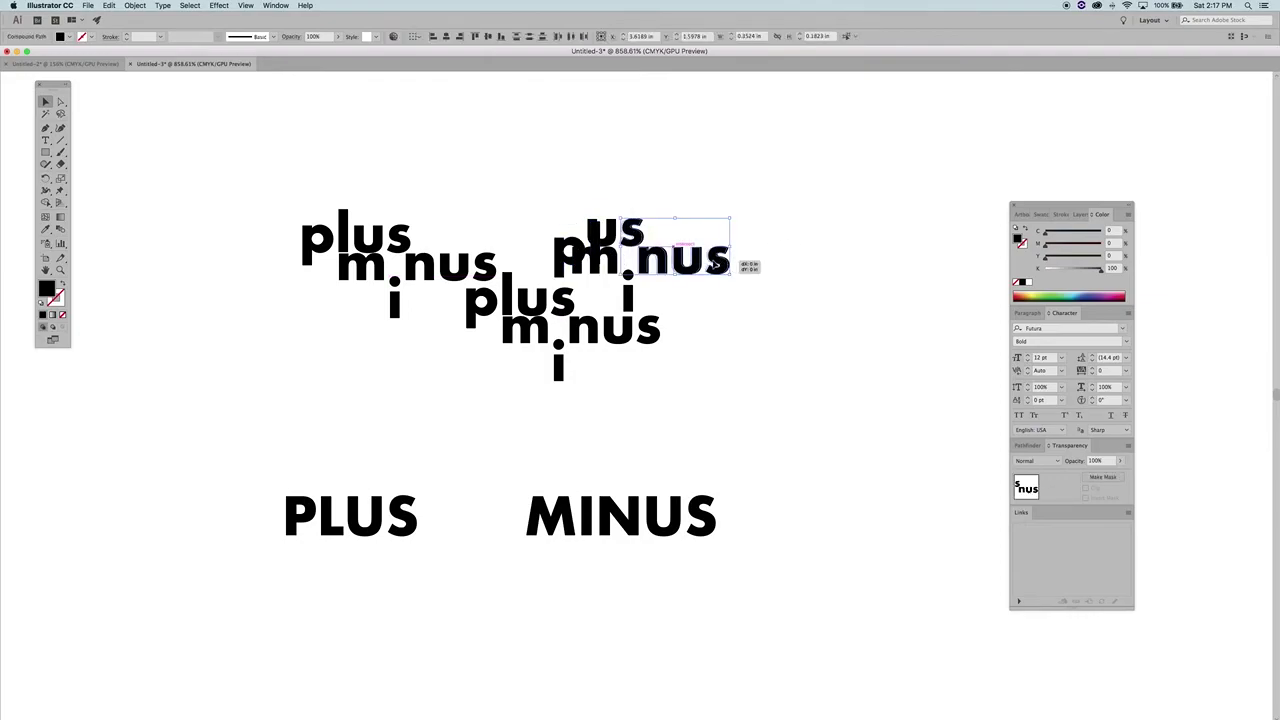
key(shift+Left)
key(shift+Left)
Remove the outlined lettering copy from the right artboard, keeping the left one
key(super+1)
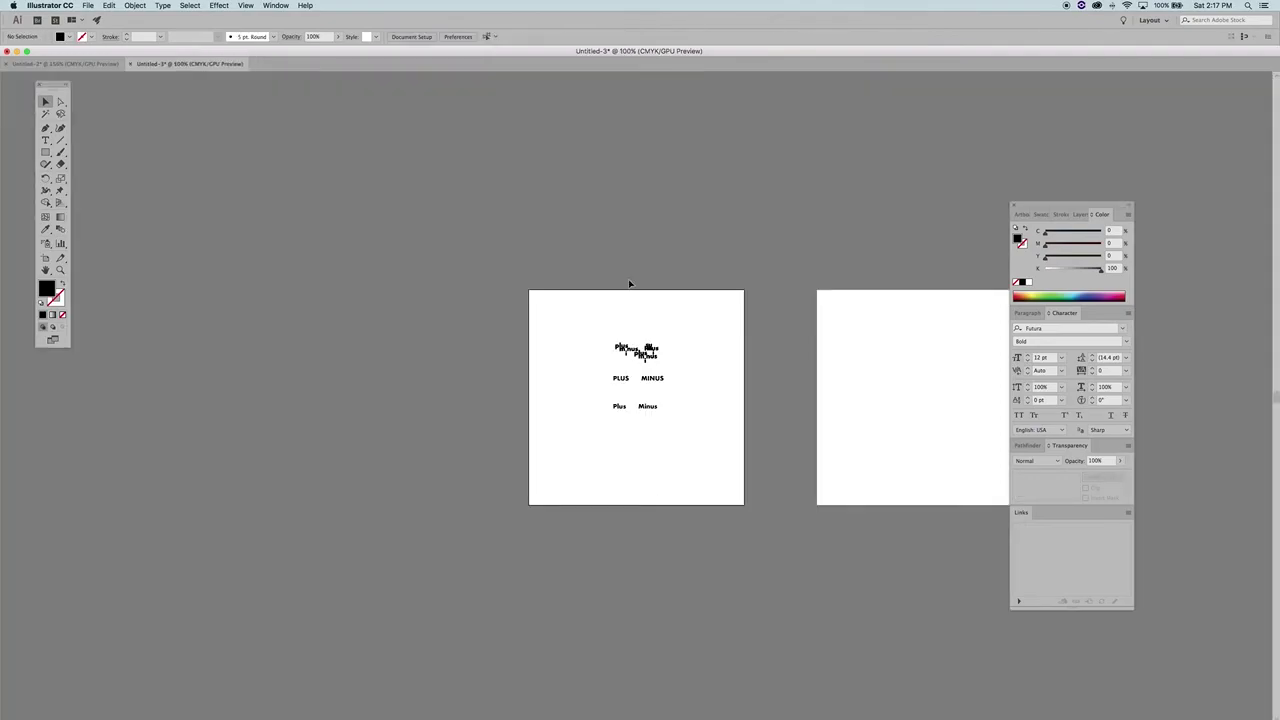
drag(592, 335, 720, 430)
key(Delete)
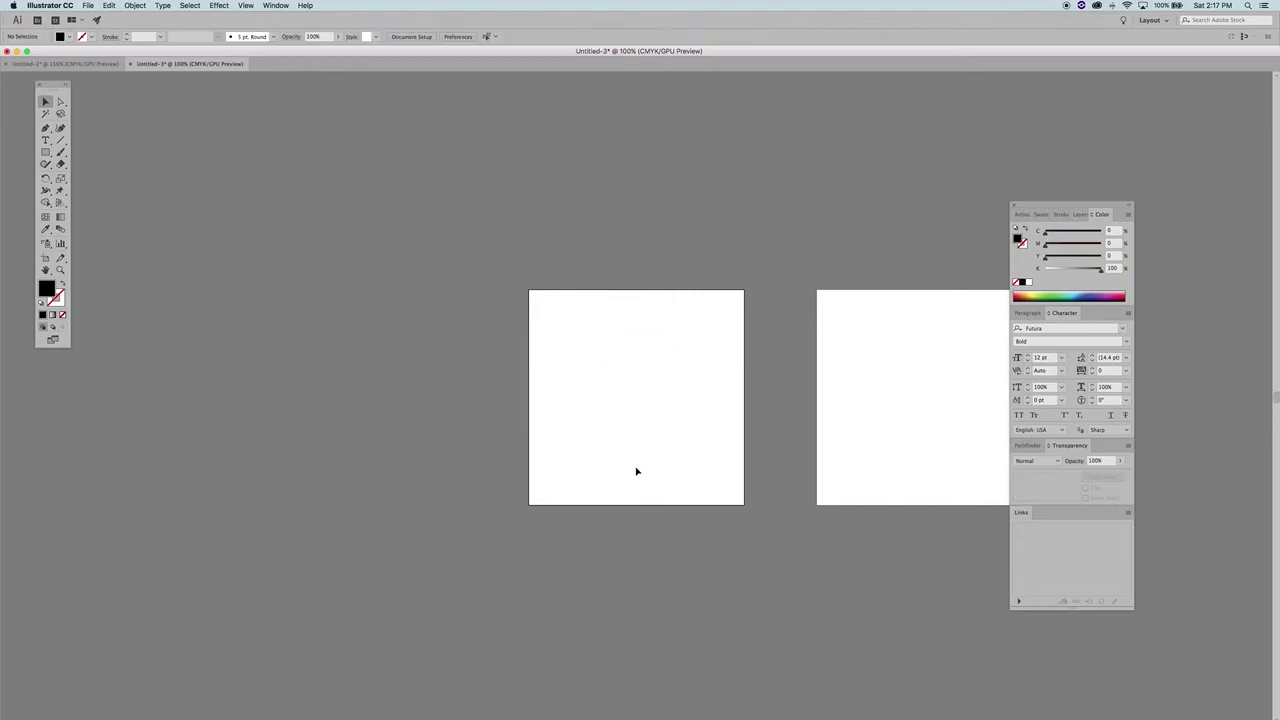
key(super+z)
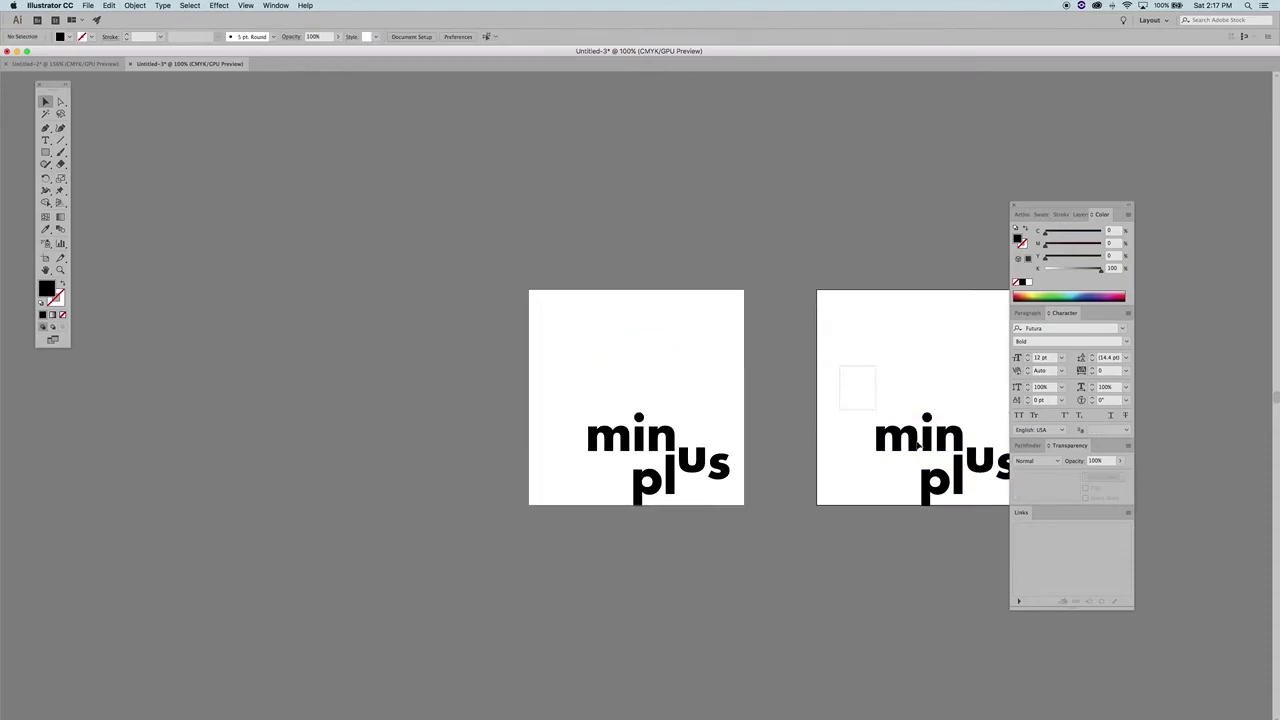
key(super+z)
Zoom in and inspect the letters m, i, n, u and s one by one, then deselect
key(z)
click(706, 477)
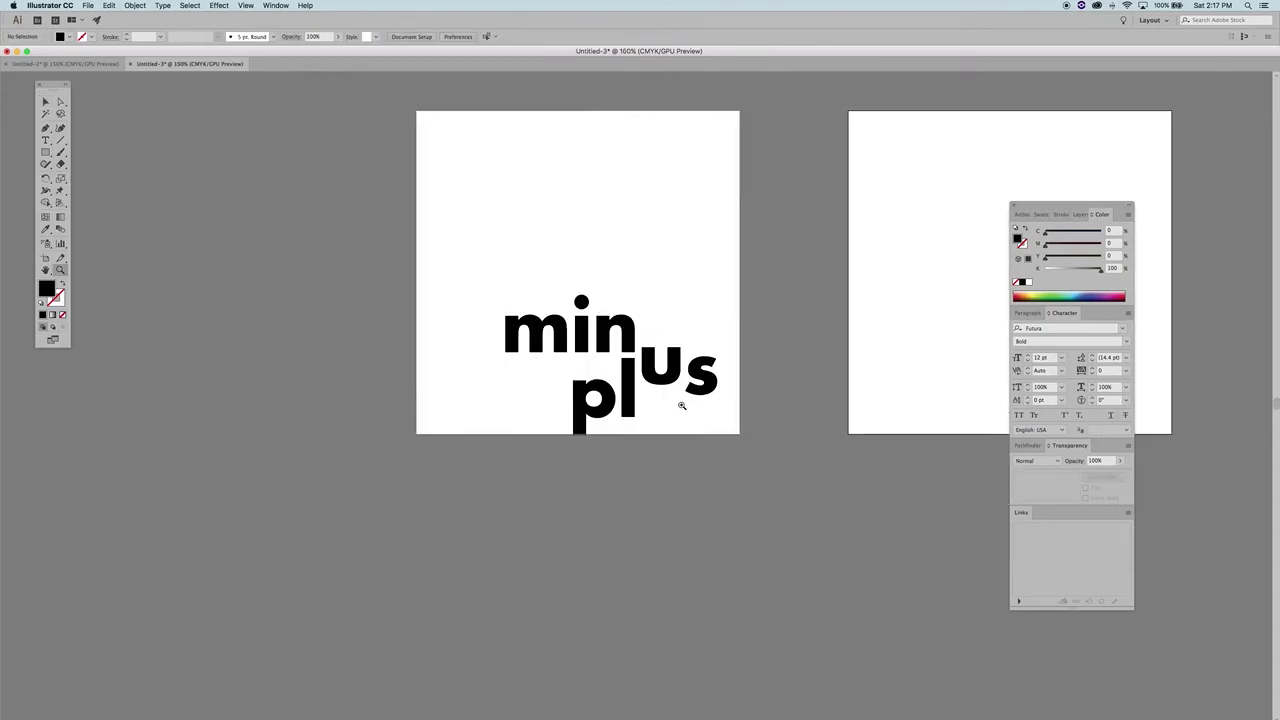
click(680, 403)
scroll(630, 340, up, 3)
scroll(630, 340, right, 2)
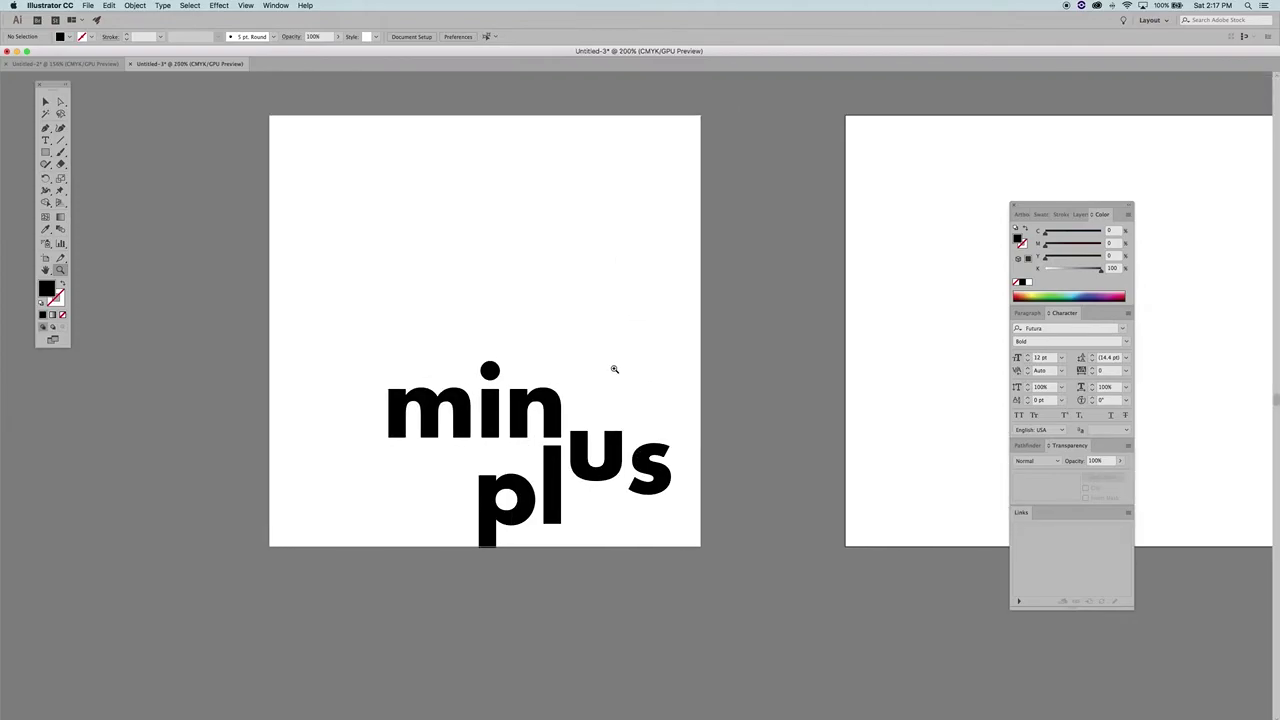
key(v)
click(548, 412)
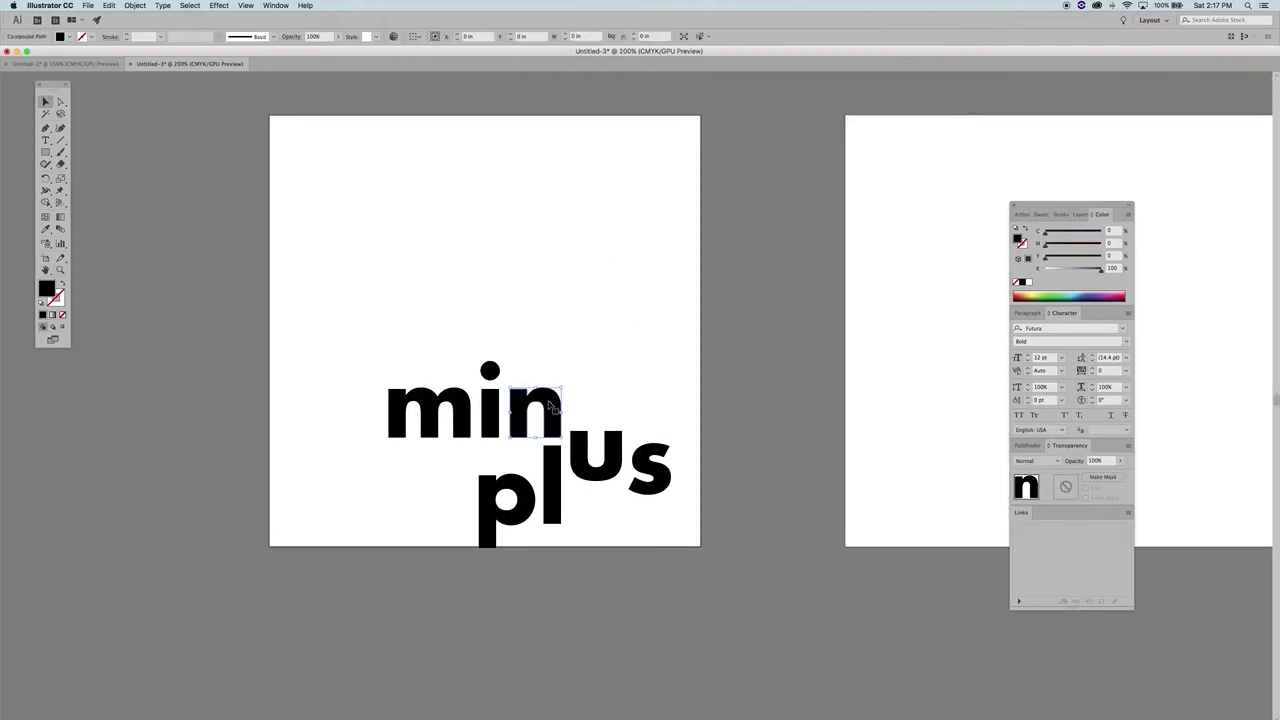
click(490, 420)
click(460, 425)
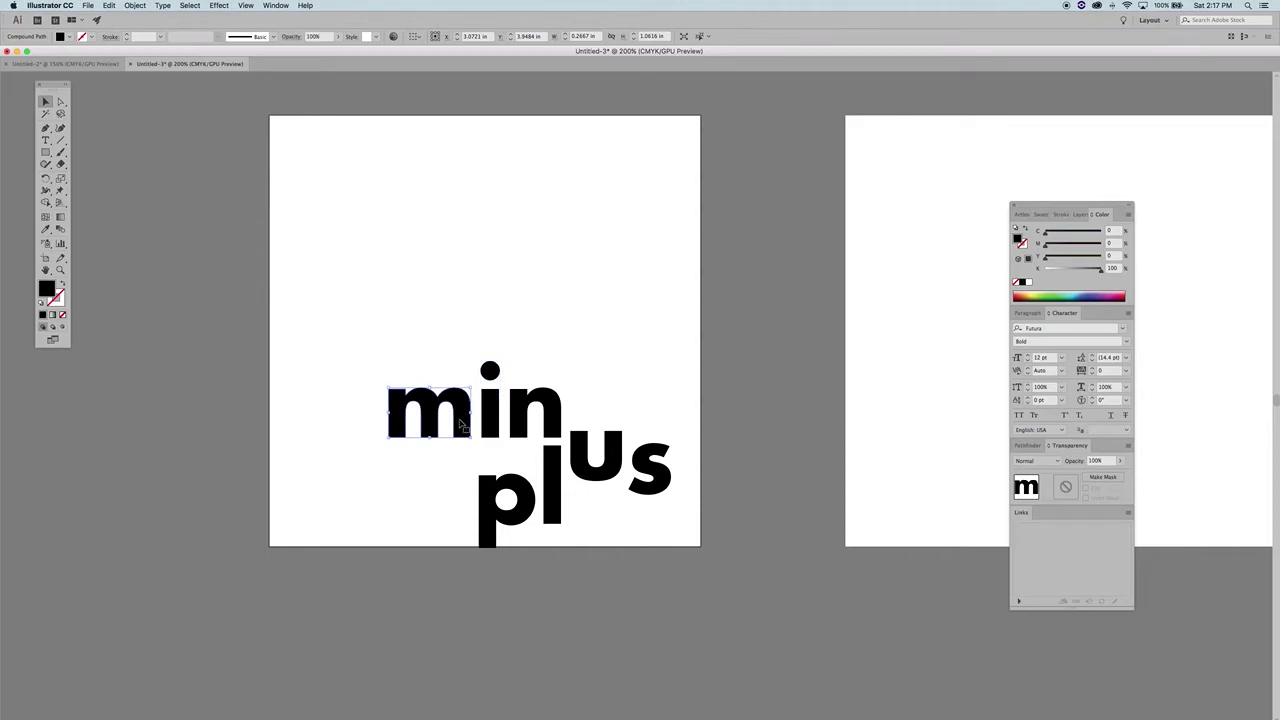
click(556, 410)
click(595, 470)
click(660, 478)
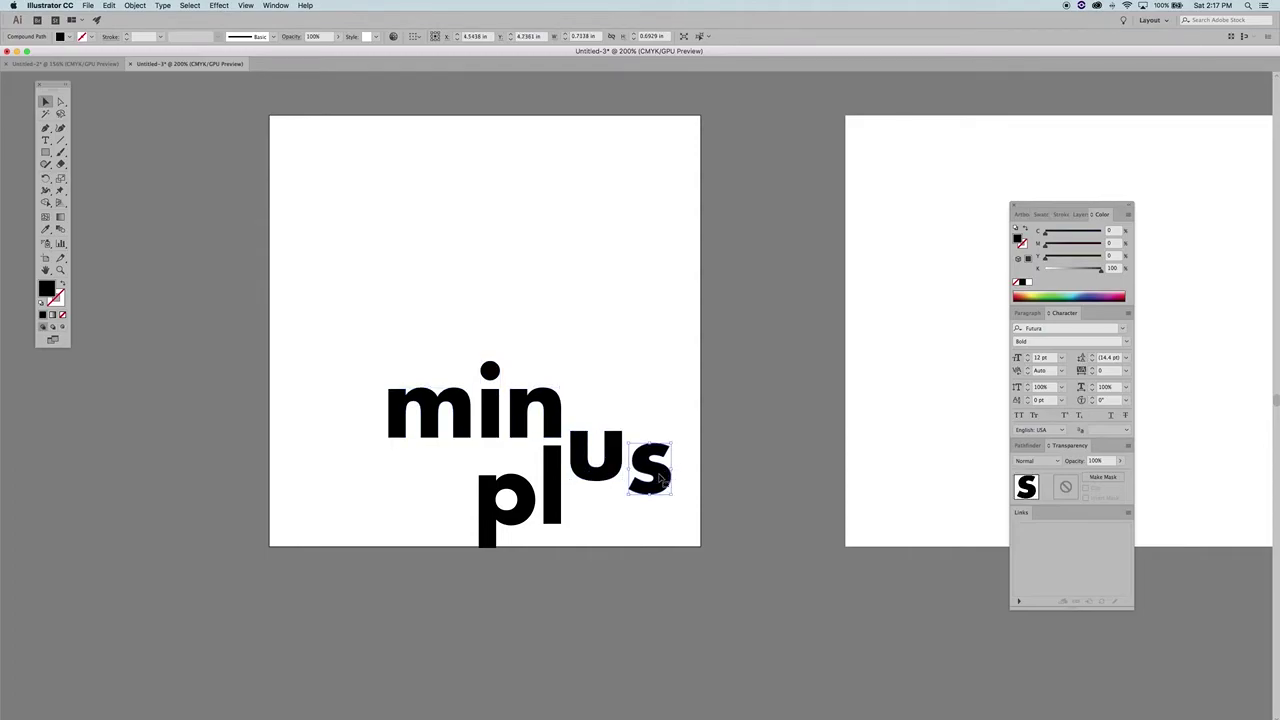
click(324, 373)
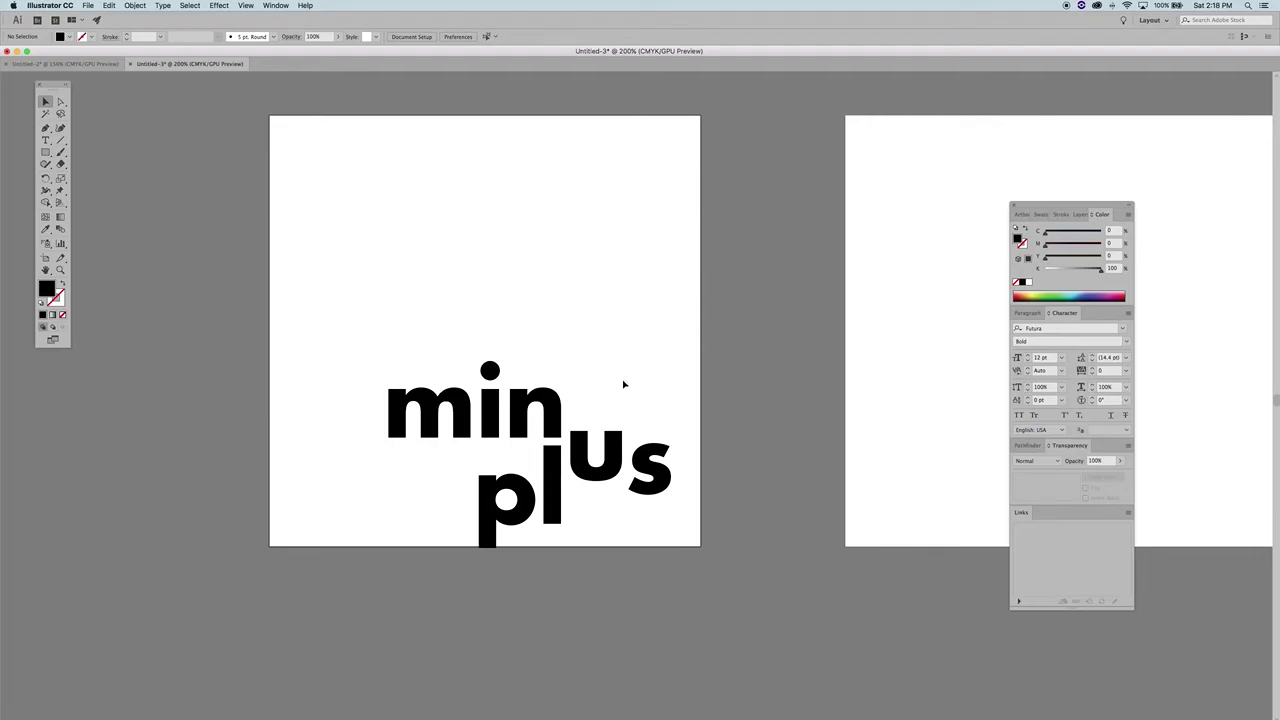
scroll(623, 384, right, 5)
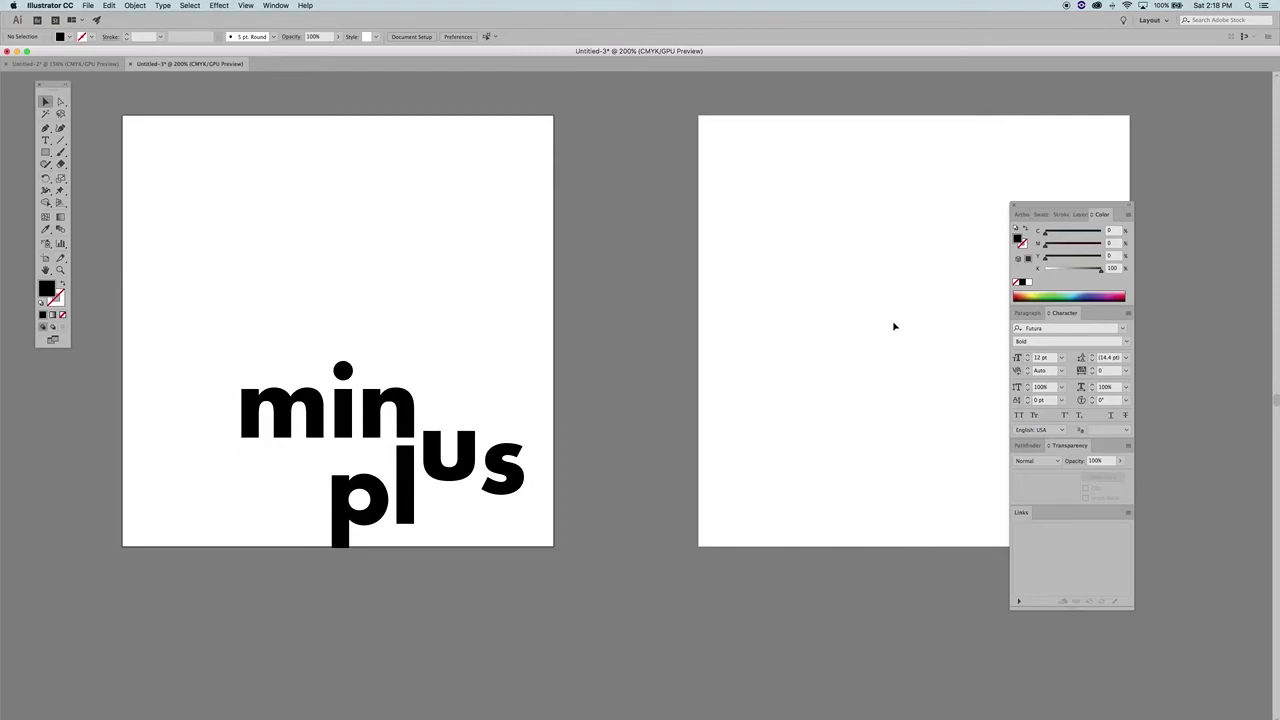
scroll(688, 304, left, 3)
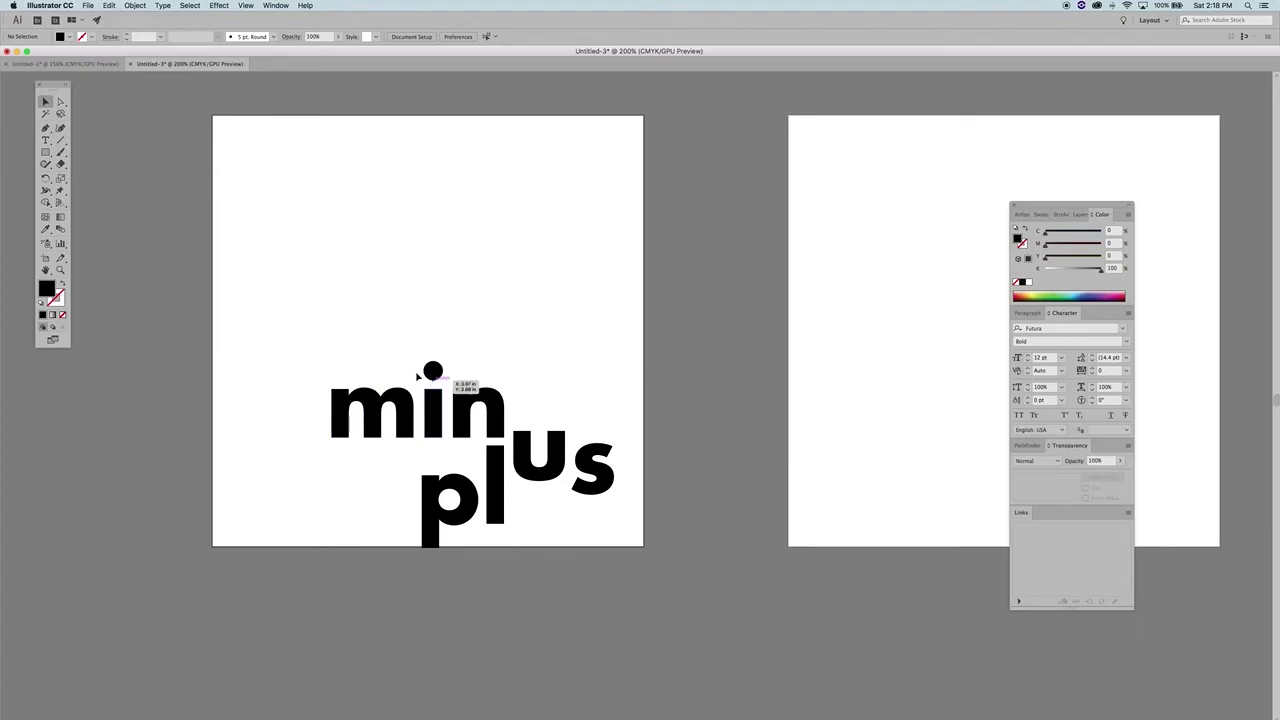
scroll(622, 312, up, 1)
scroll(622, 312, left, 1)
scroll(623, 314, up, 3)
scroll(623, 314, left, 2)
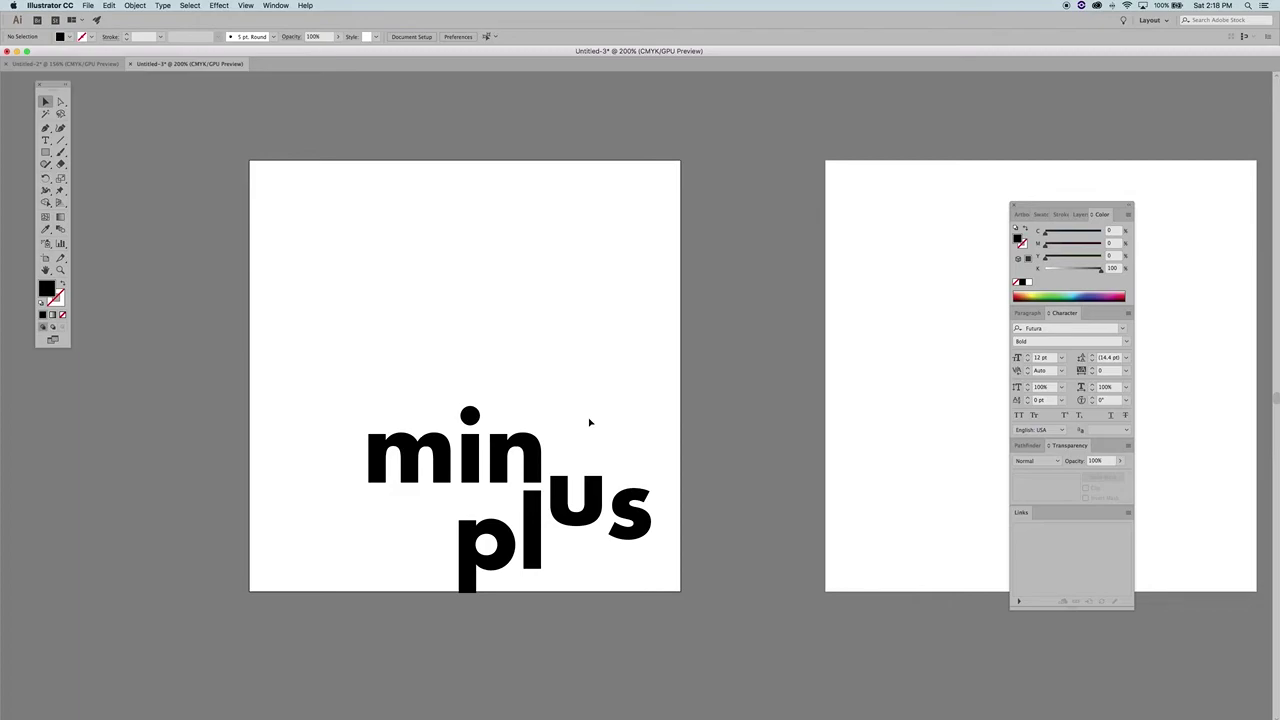
scroll(497, 329, left, 3)
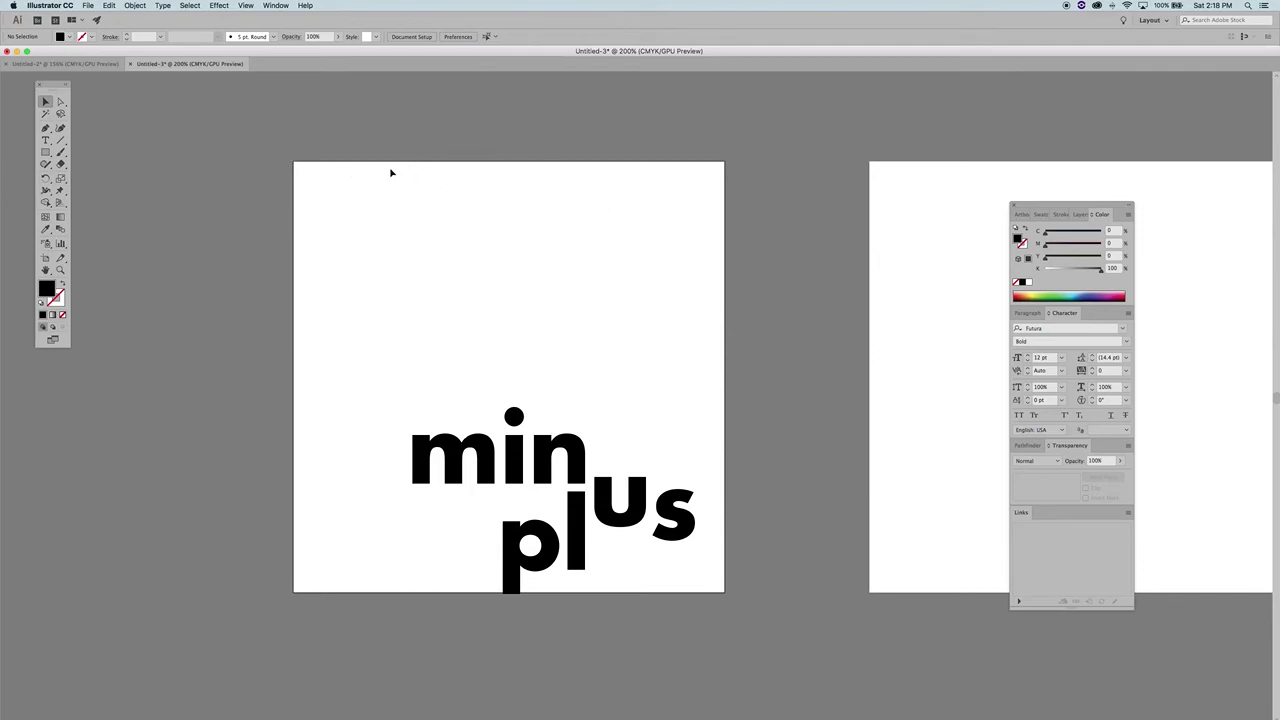
Open the Print dialog with EPSON Artisan 1430 kept as the printer
click(88, 5)
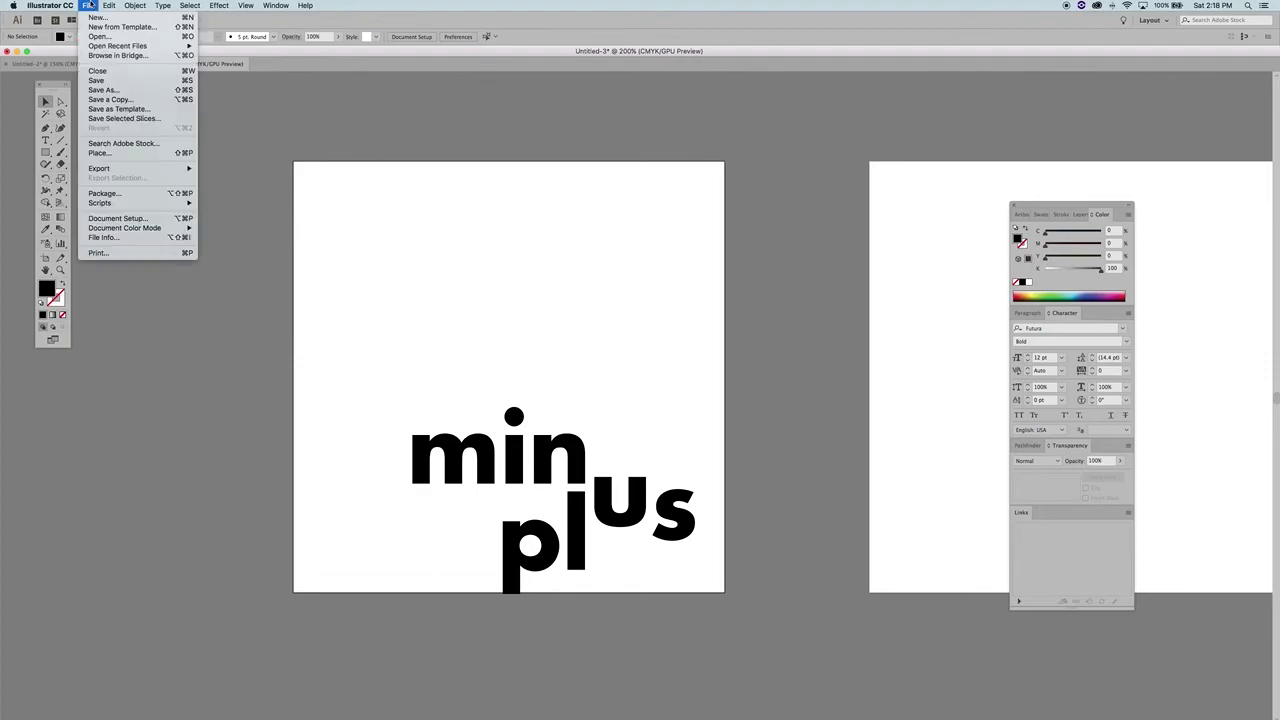
click(123, 254)
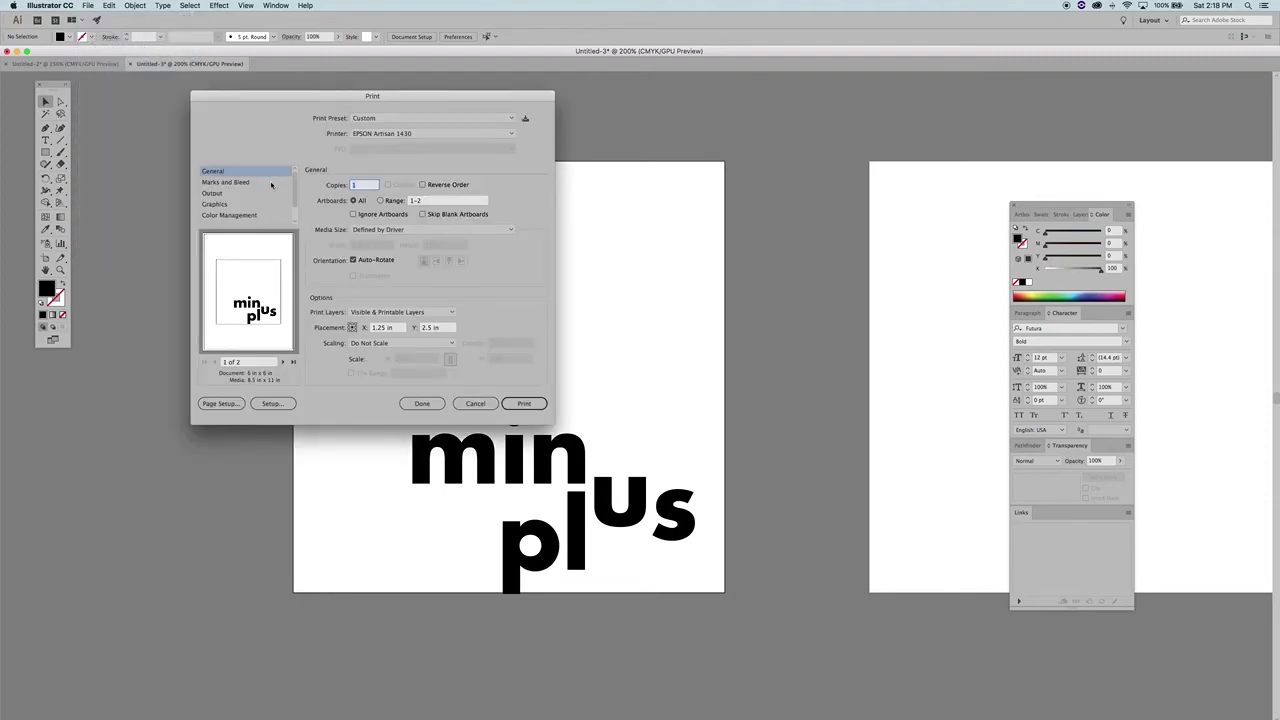
click(390, 134)
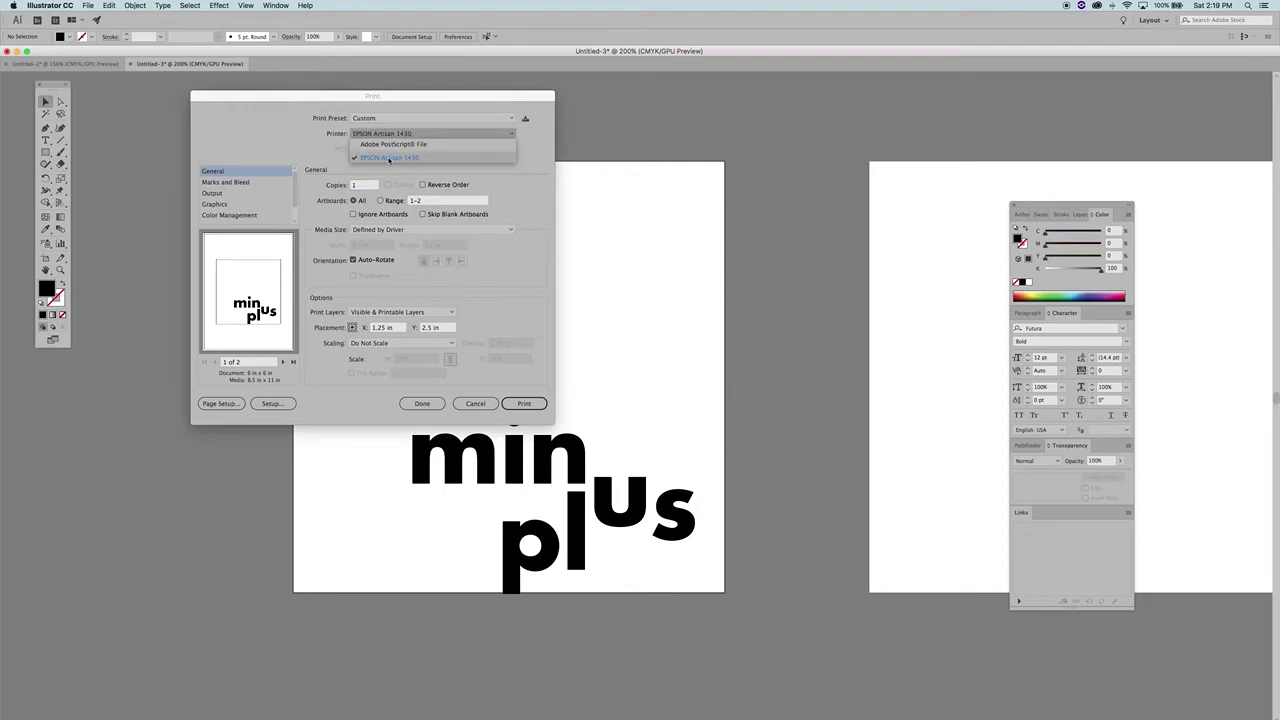
click(306, 151)
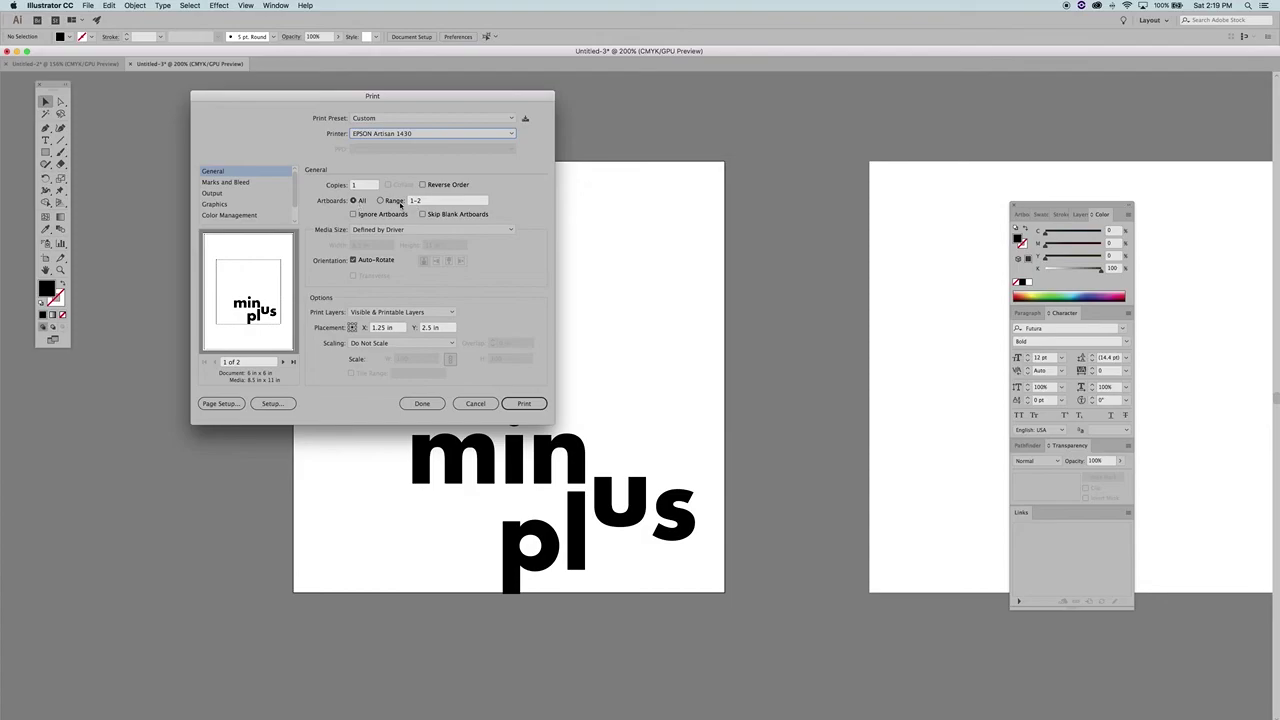
Print only artboard range 1, leaving Media Size as Defined by Driver
click(400, 203)
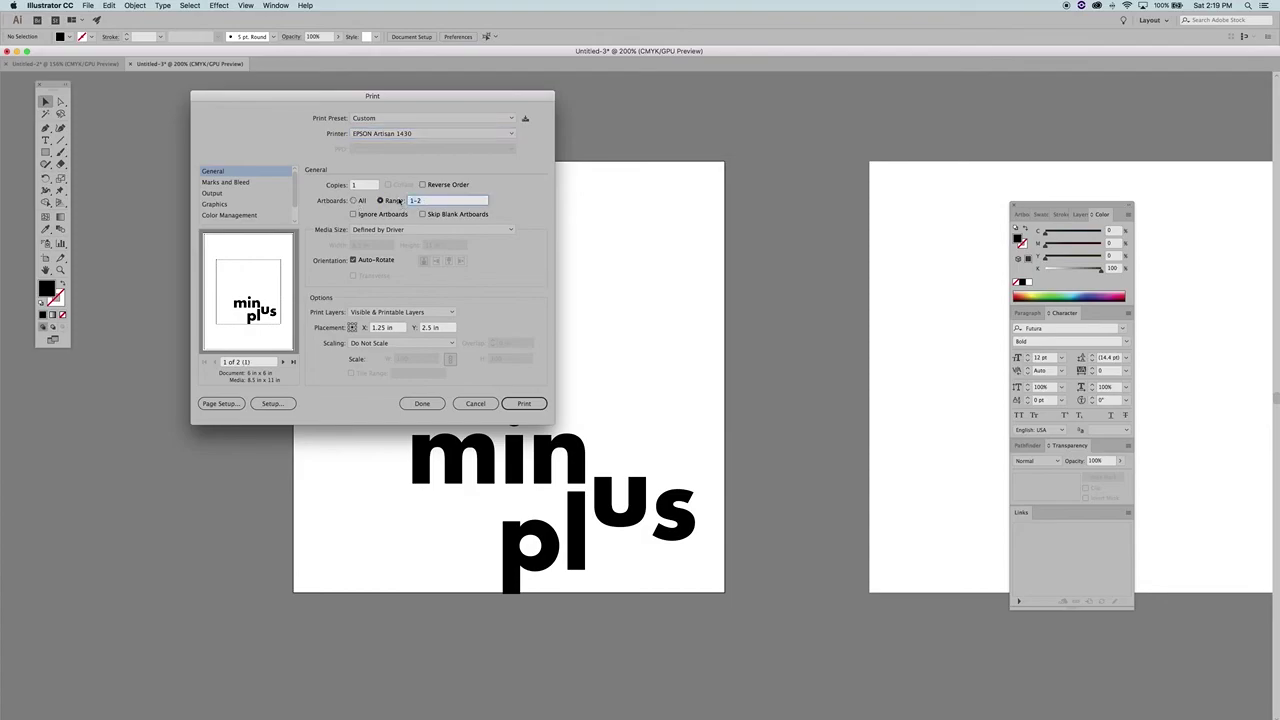
text(1)
click(366, 231)
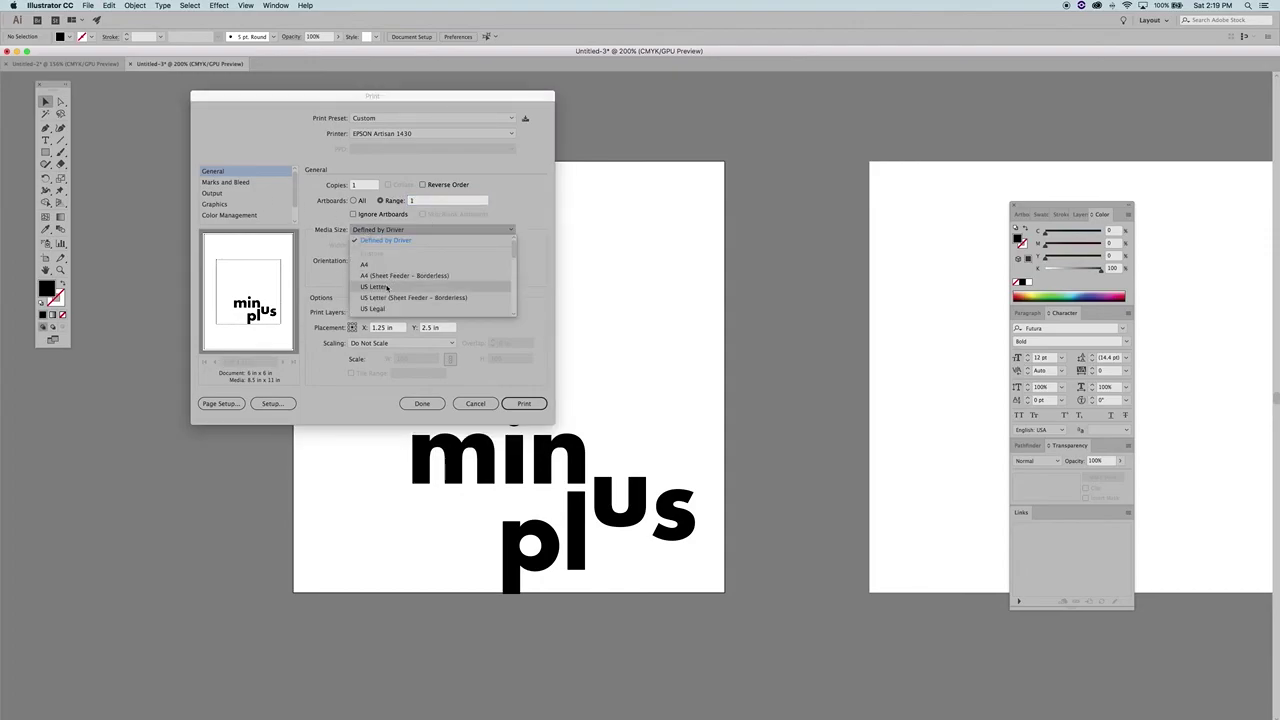
click(529, 183)
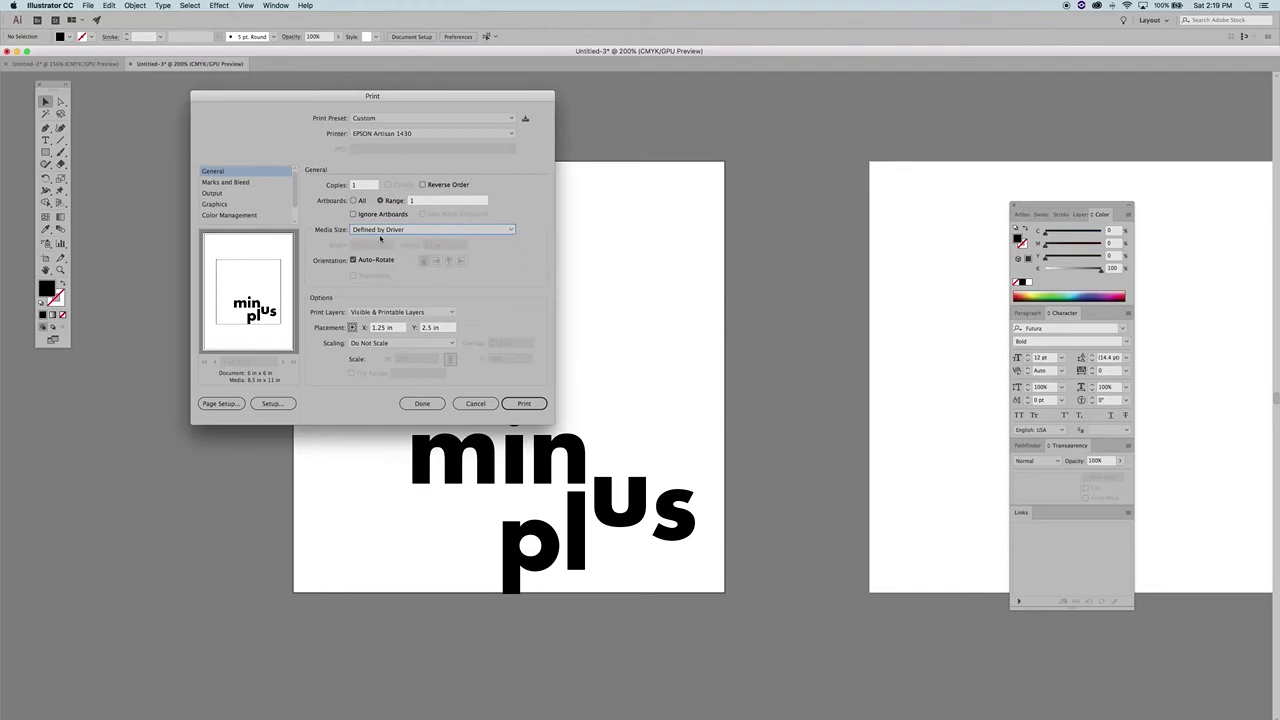
Enable Trim Marks under Marks and Bleed, keeping EPSON Artisan 1430 as the printer
click(243, 184)
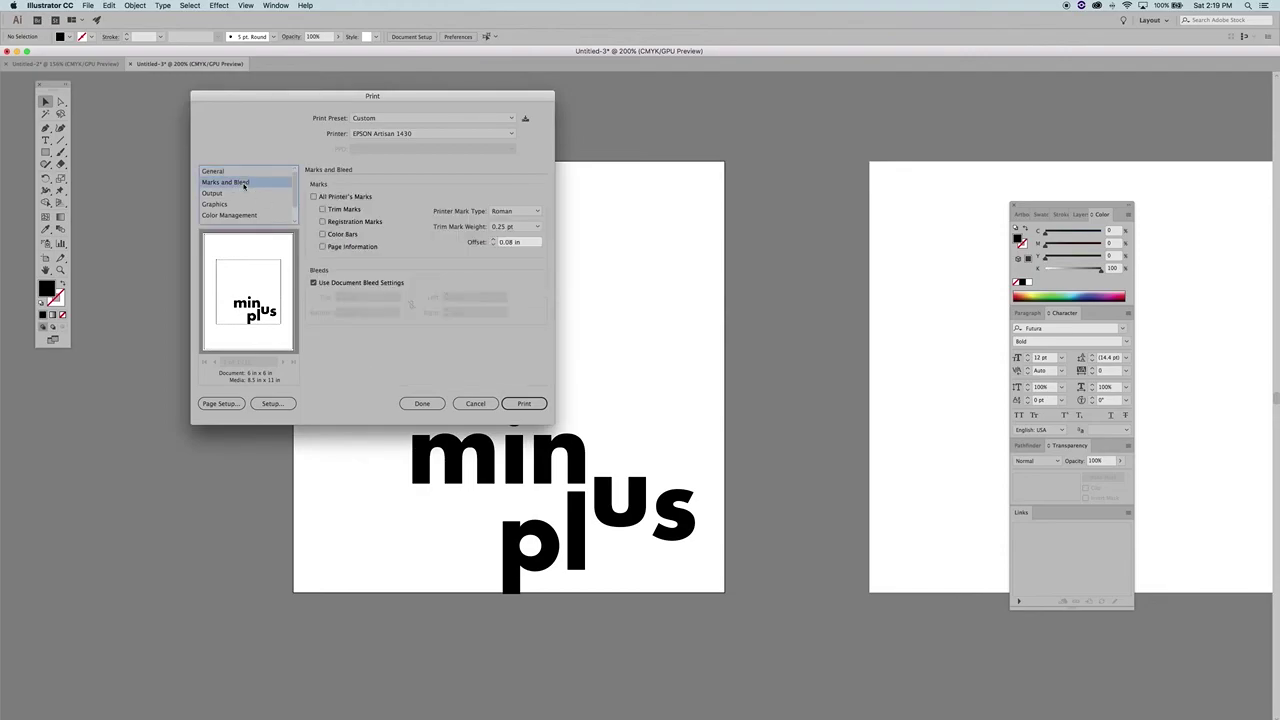
click(323, 210)
click(427, 135)
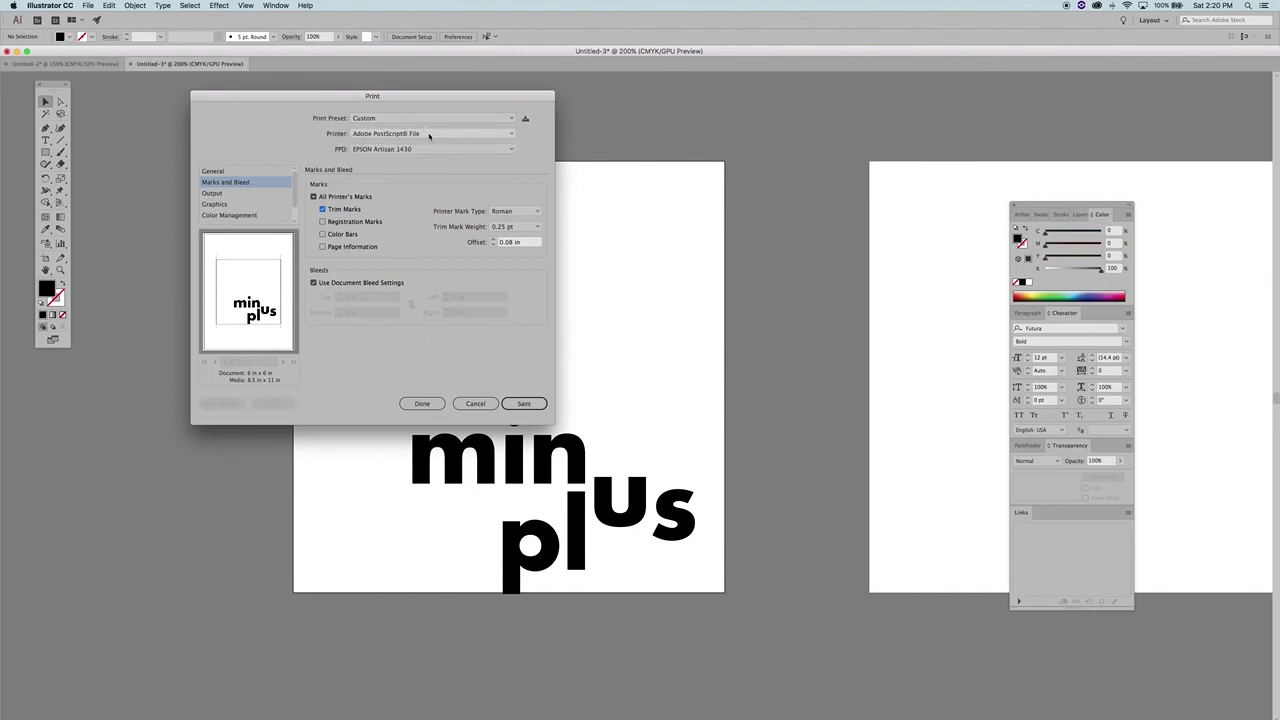
click(429, 135)
click(398, 158)
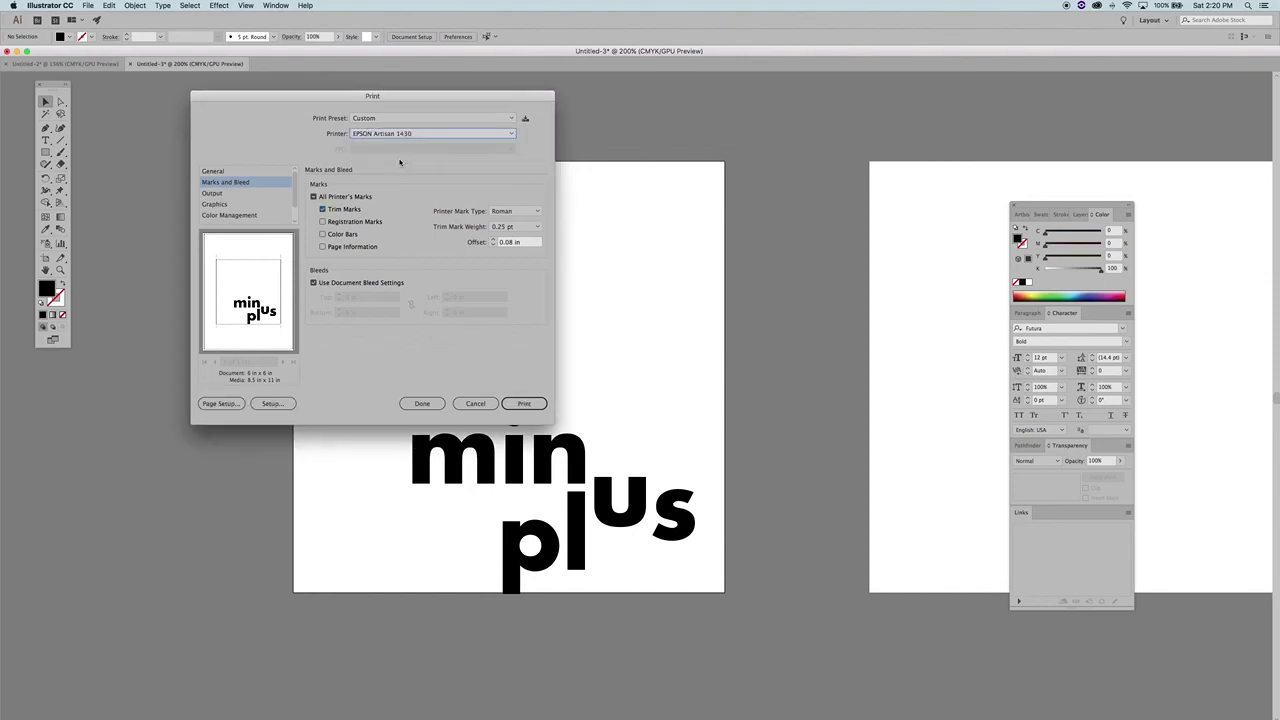
click(525, 404)
Cancel the Print dialog without printing
click(473, 406)
click(474, 404)
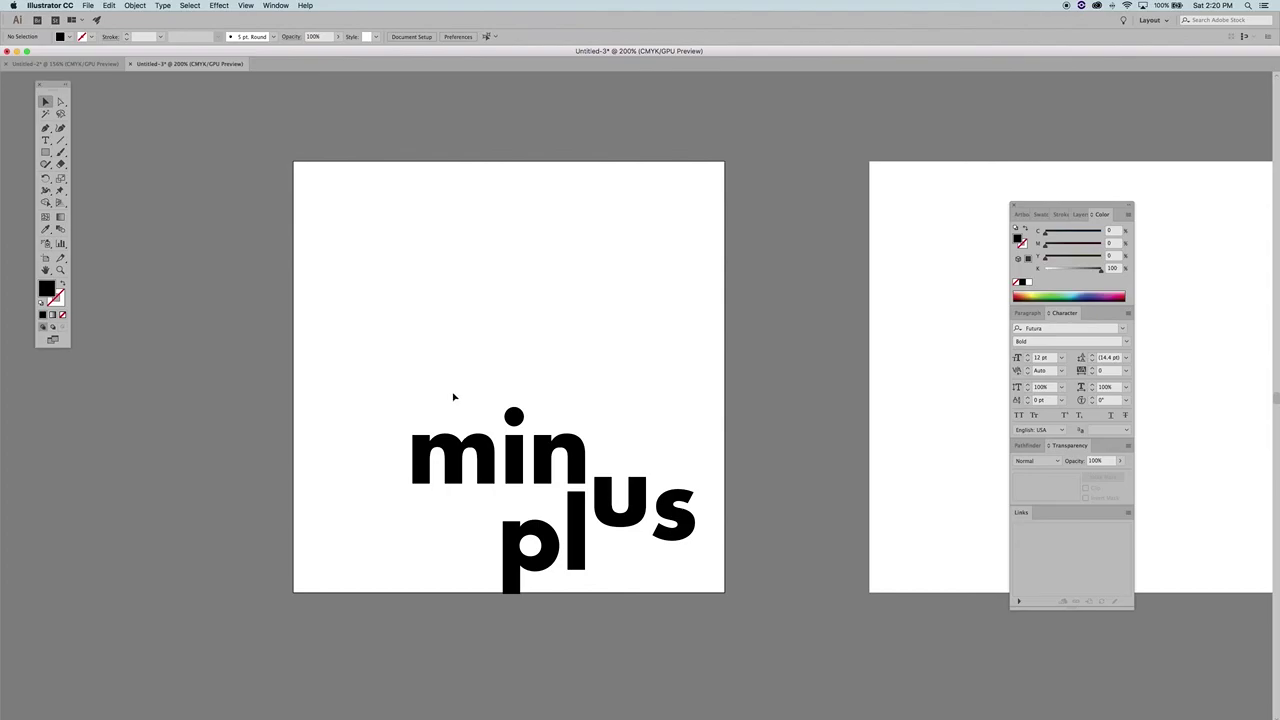